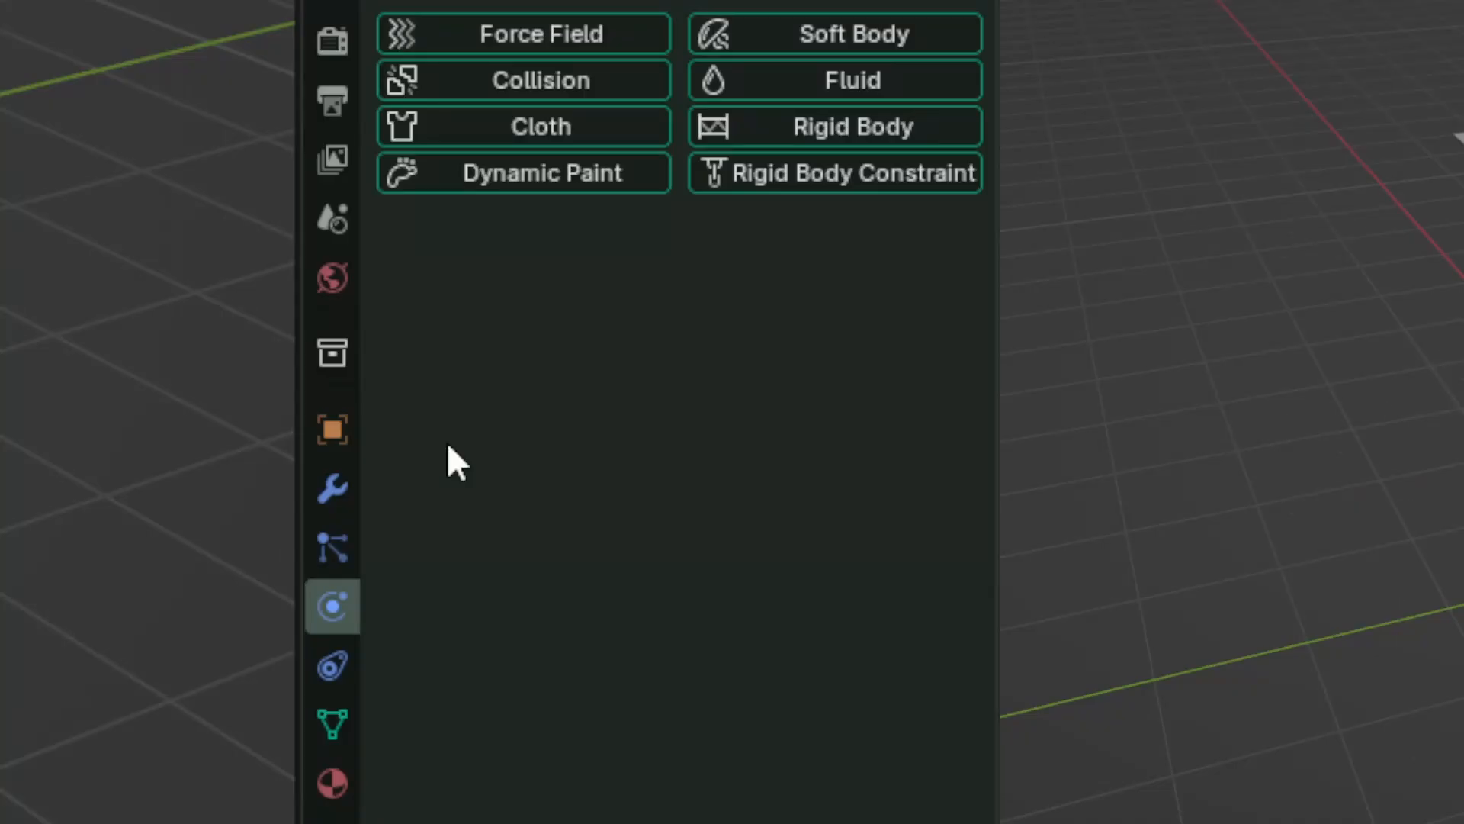
Step: Look over the Force Field and Soft Body physics options and the fluid domain's Liquid settings
click(511, 39)
click(511, 38)
click(721, 35)
click(721, 35)
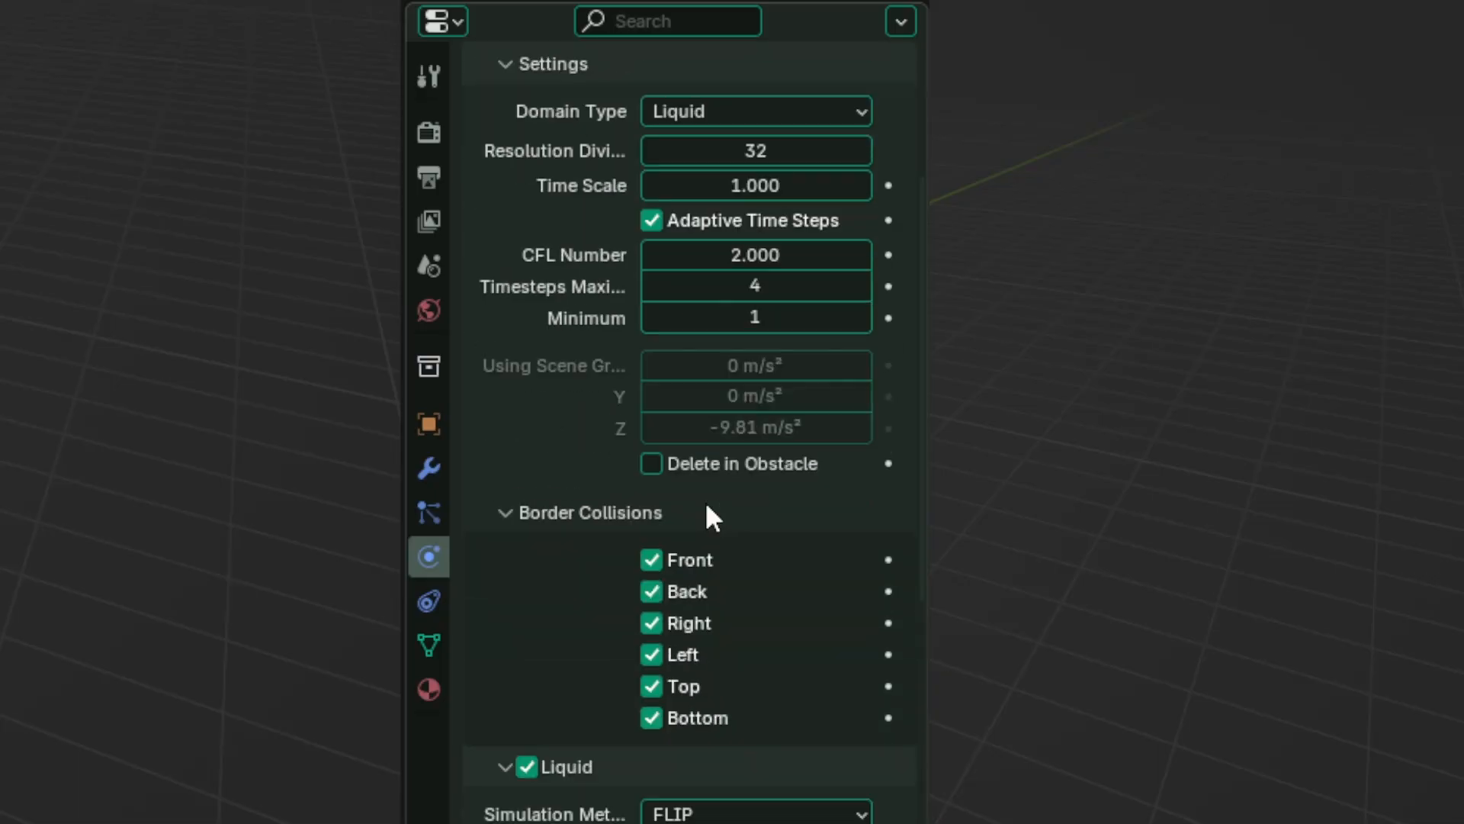
scroll(706, 501, down, 15)
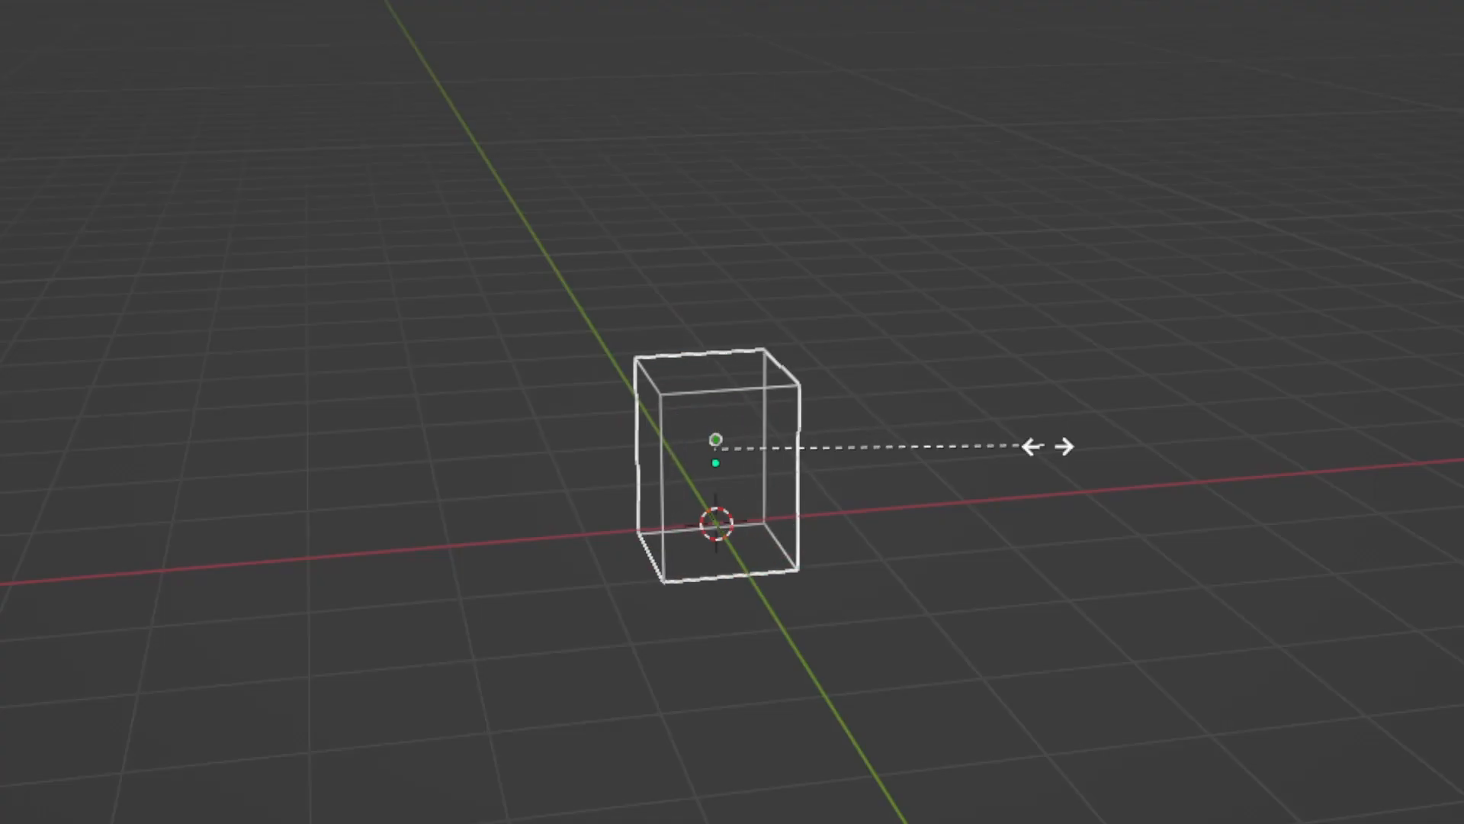
Step: Scale up the small sphere inside the wireframe domain box and select the objects in that area
scroll(1281, 501, up, 5)
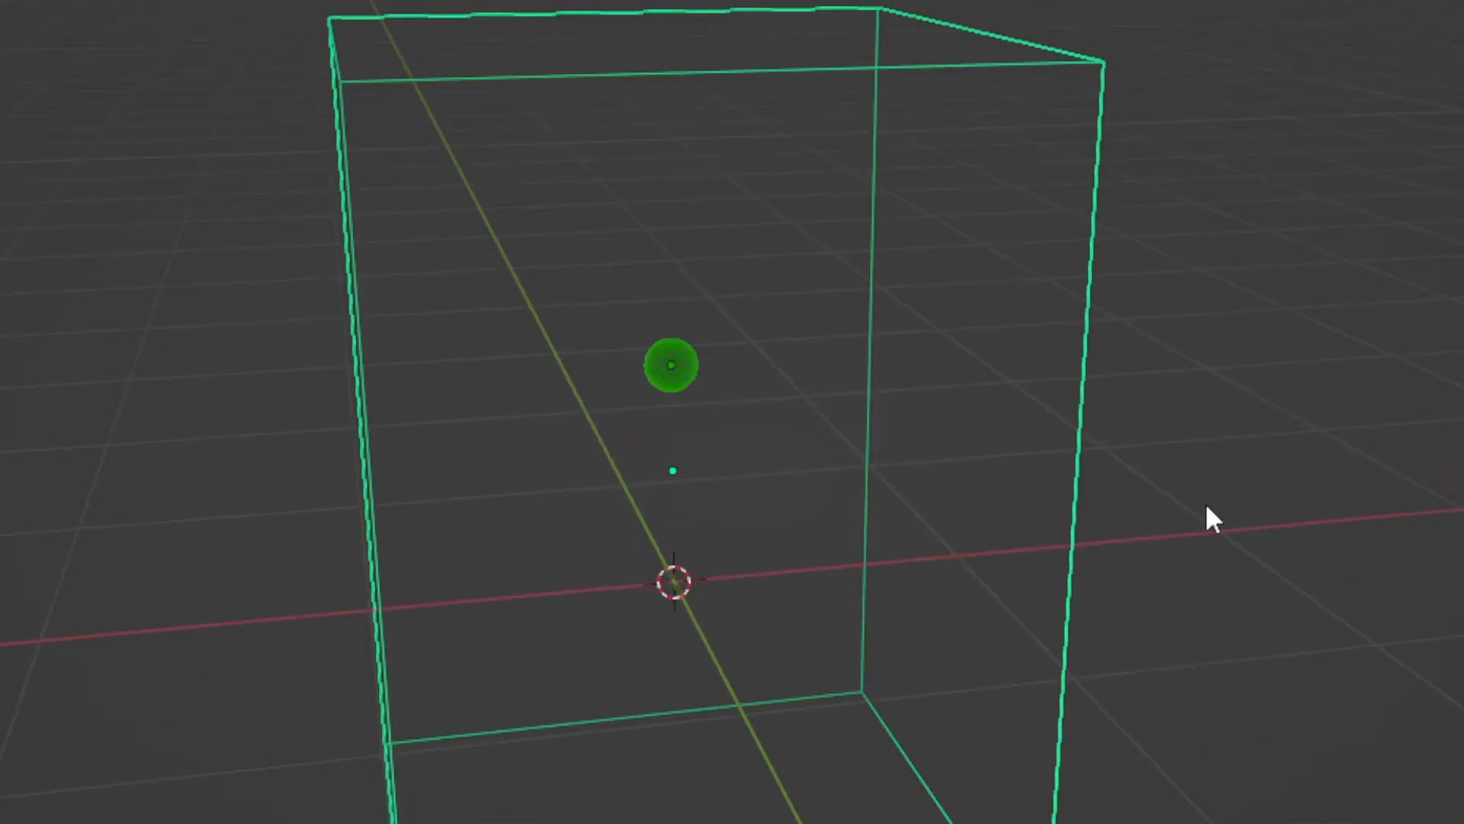
click(696, 369)
click(1463, 500)
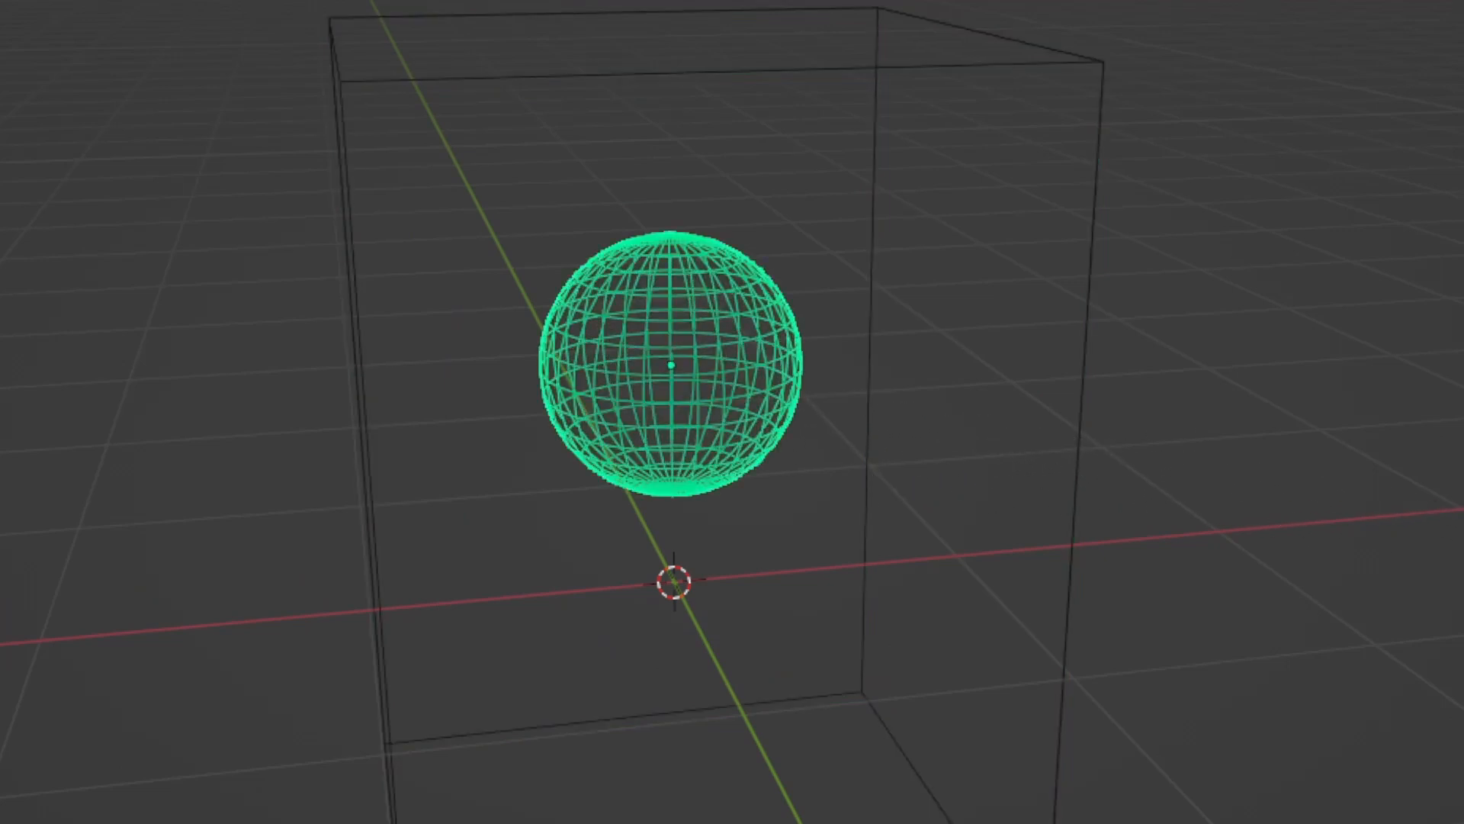
middle_drag(1463, 500, 1462, 397)
scroll(1463, 396, down, 4)
drag(968, 595, 597, 196)
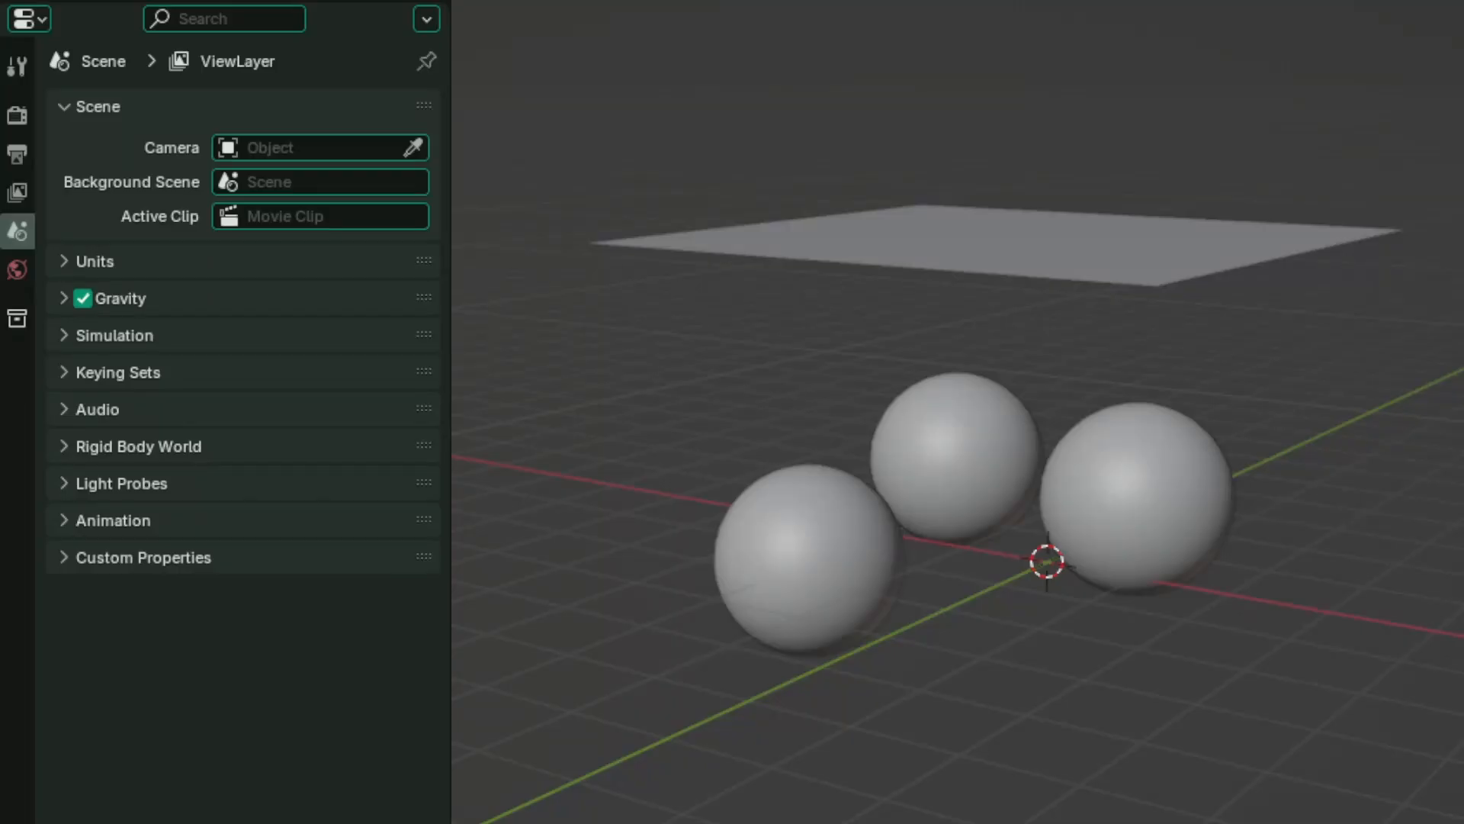
Step: Check the physics of the spheres and the cloth plane, and play the cloth simulation
click(1010, 469)
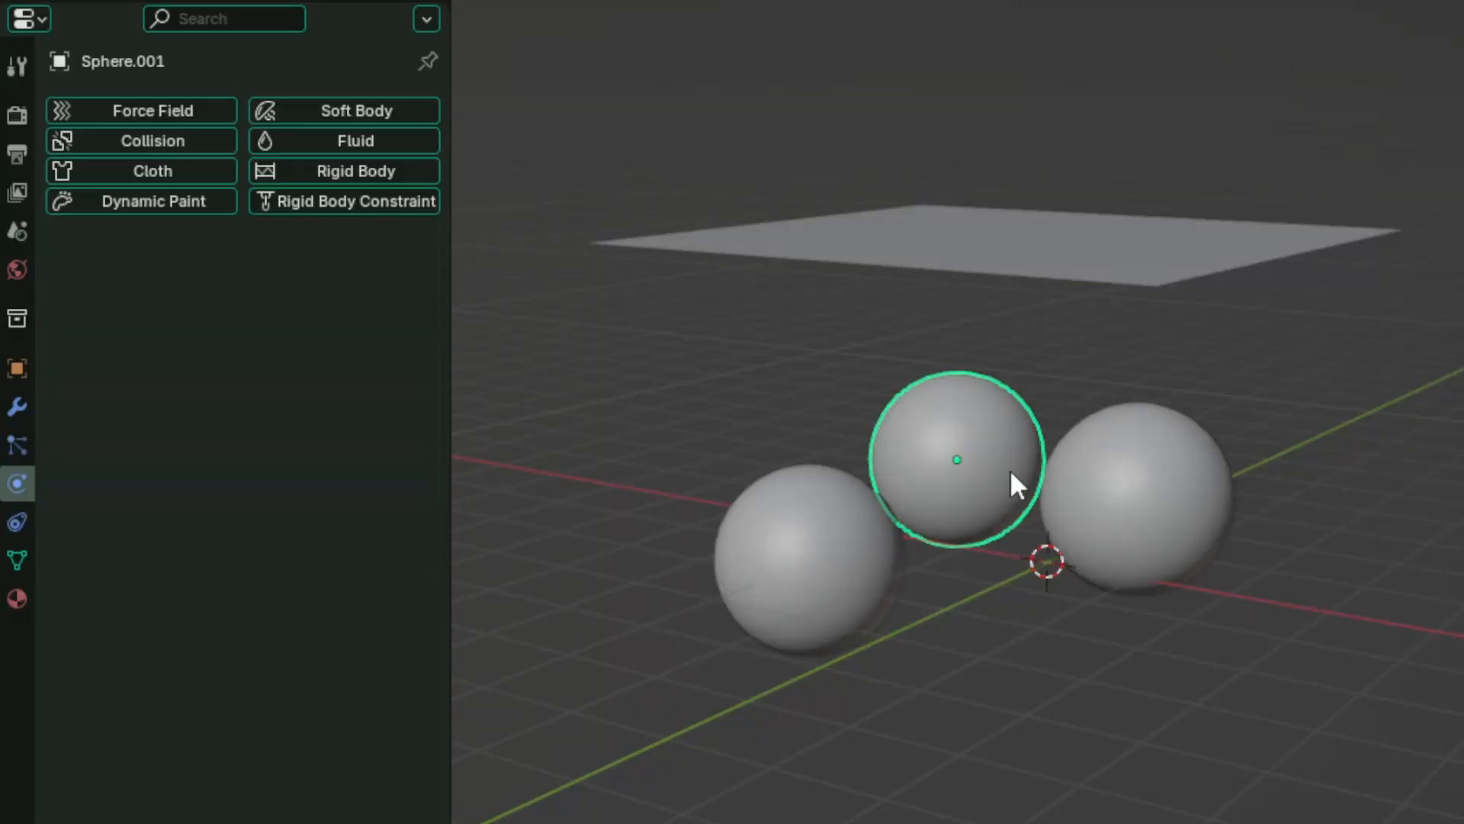
click(1191, 477)
click(1156, 233)
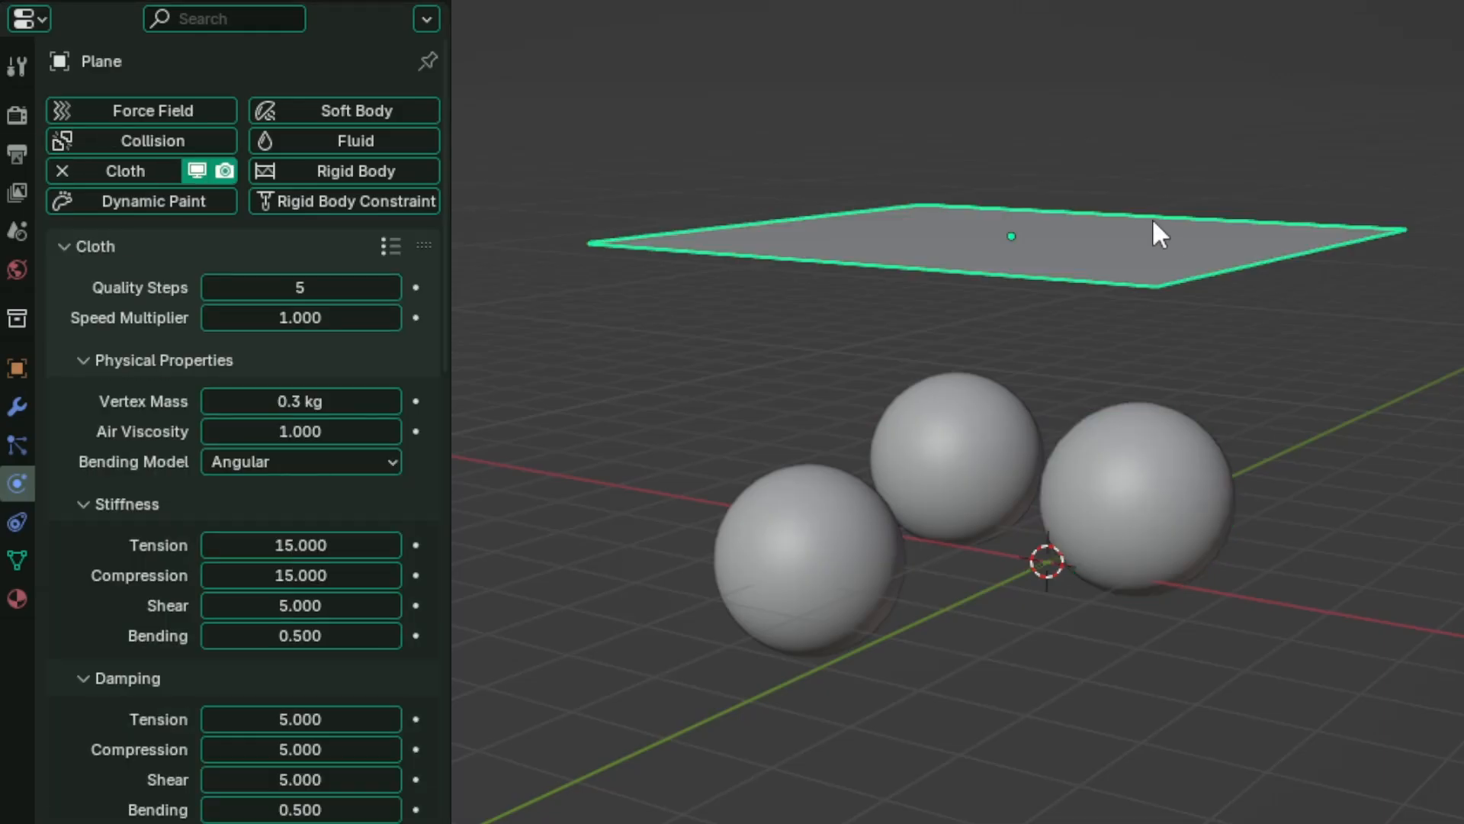
key(space)
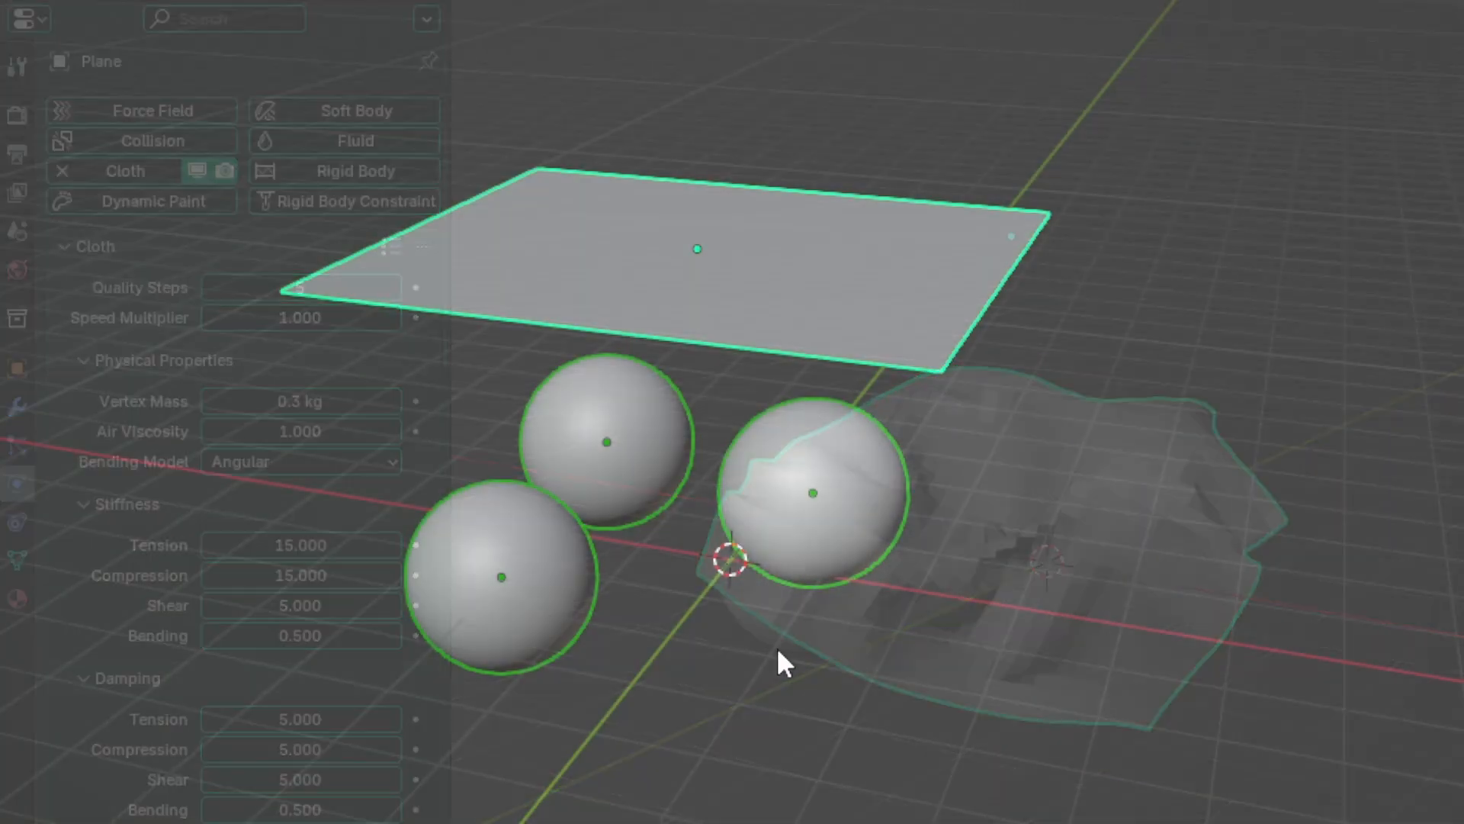
Step: Apply the transforms of the selected plane and spheres and look through the plane's cloth settings
key(ctrl+a)
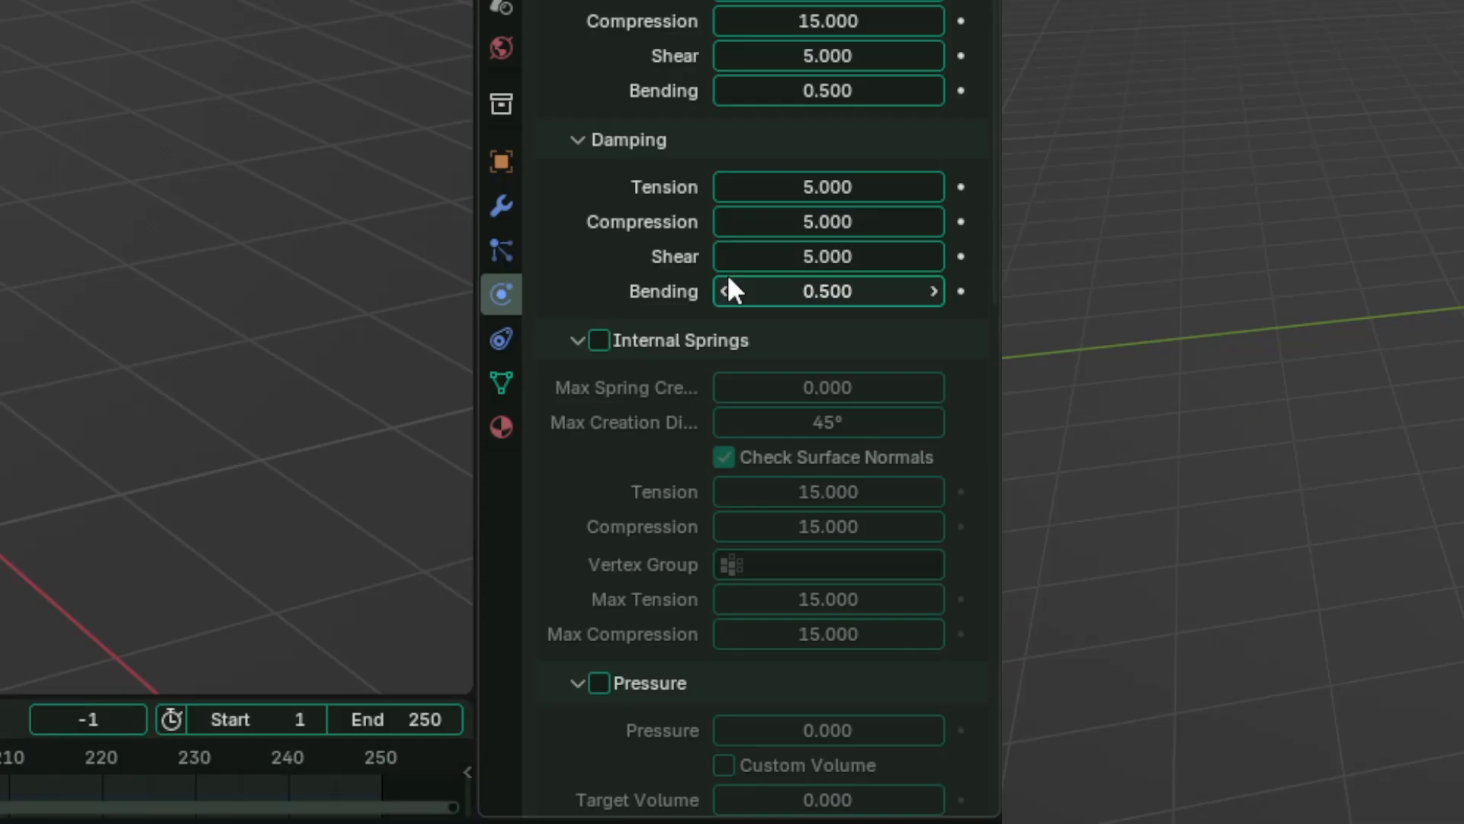
scroll(730, 279, down, 20)
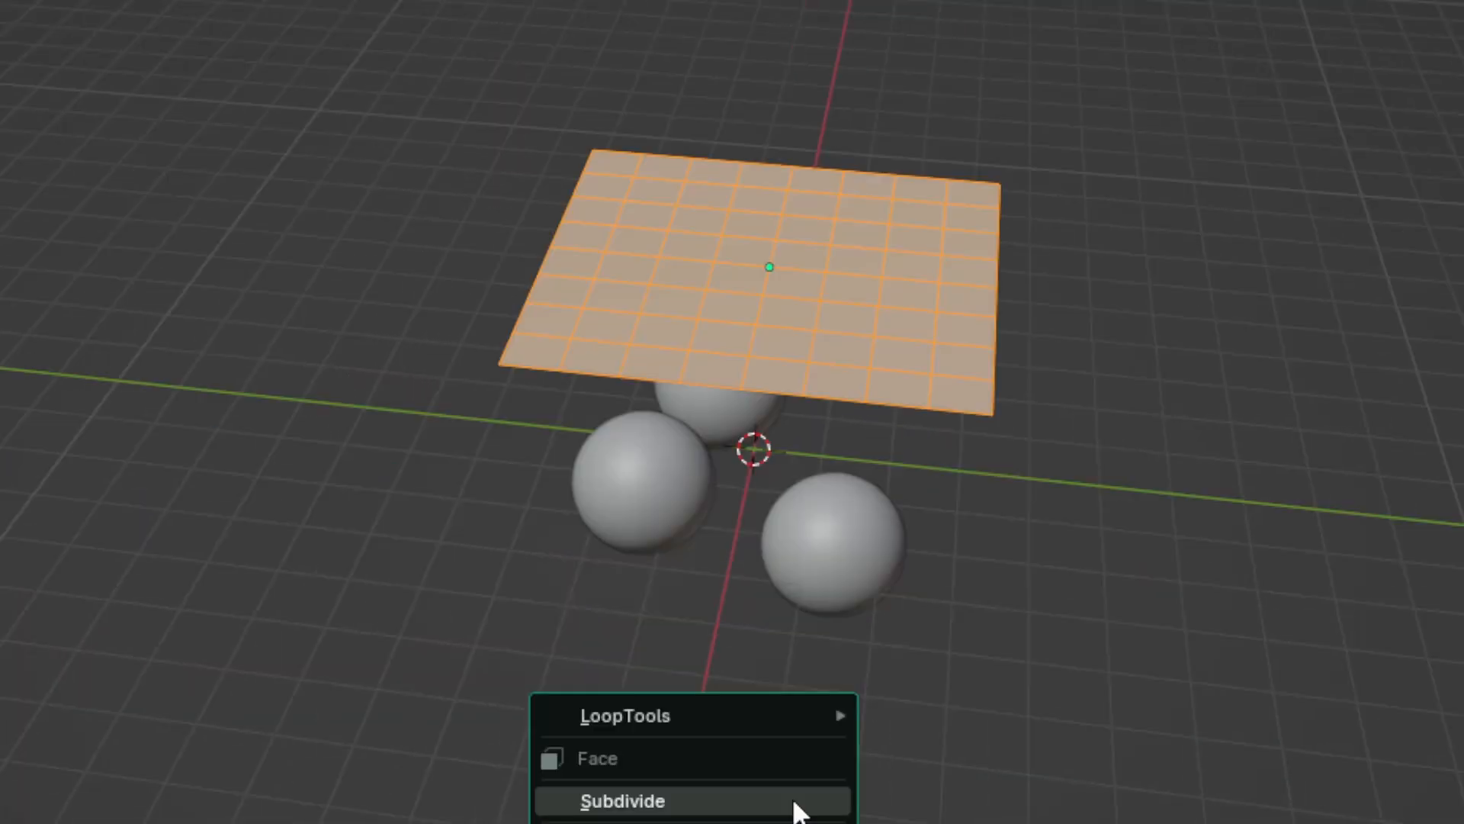
Step: Subdivide the cloth plane's mesh two more times and return to Object Mode
click(795, 804)
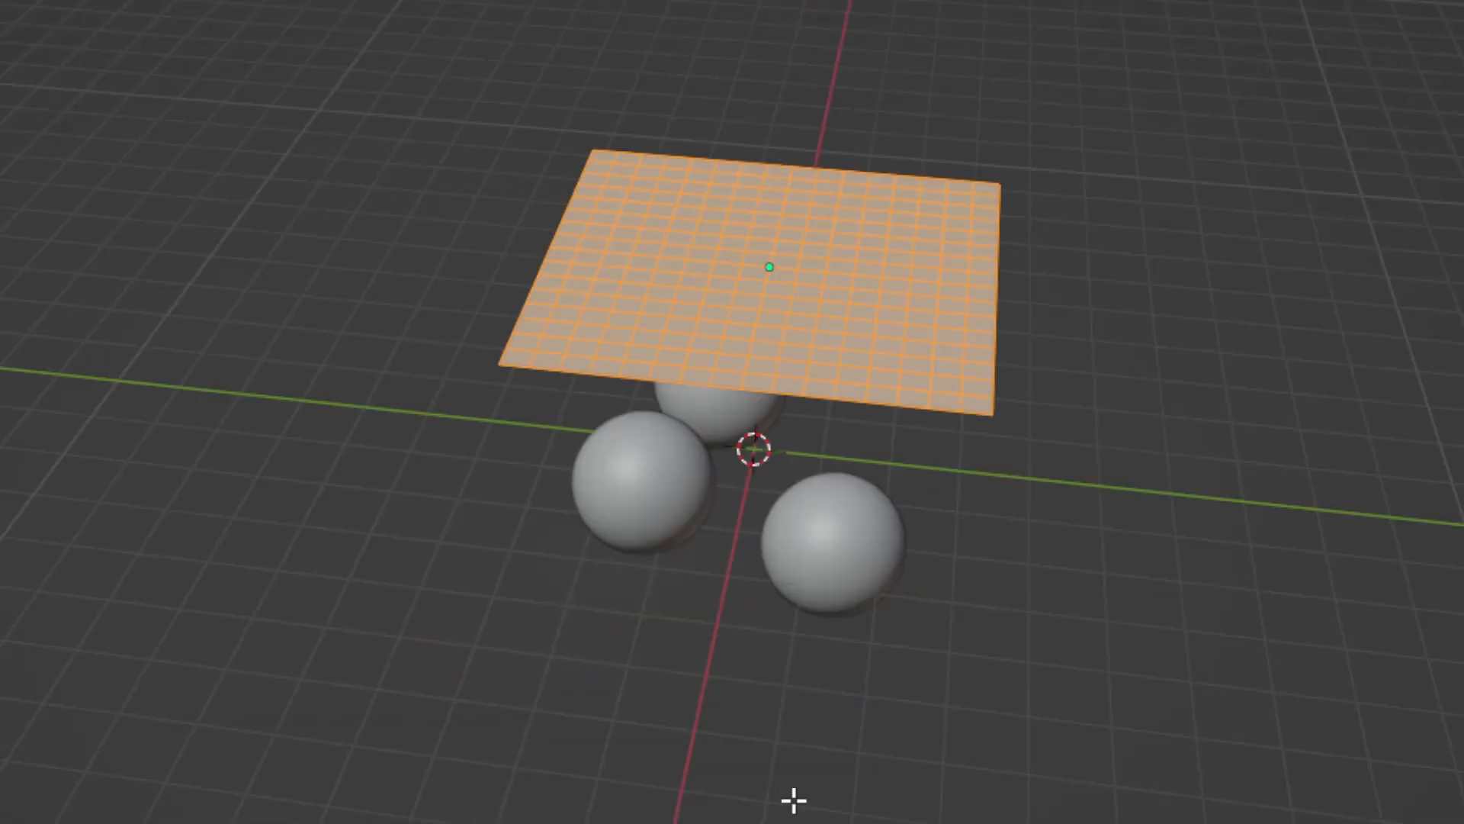
right_click(794, 801)
click(794, 801)
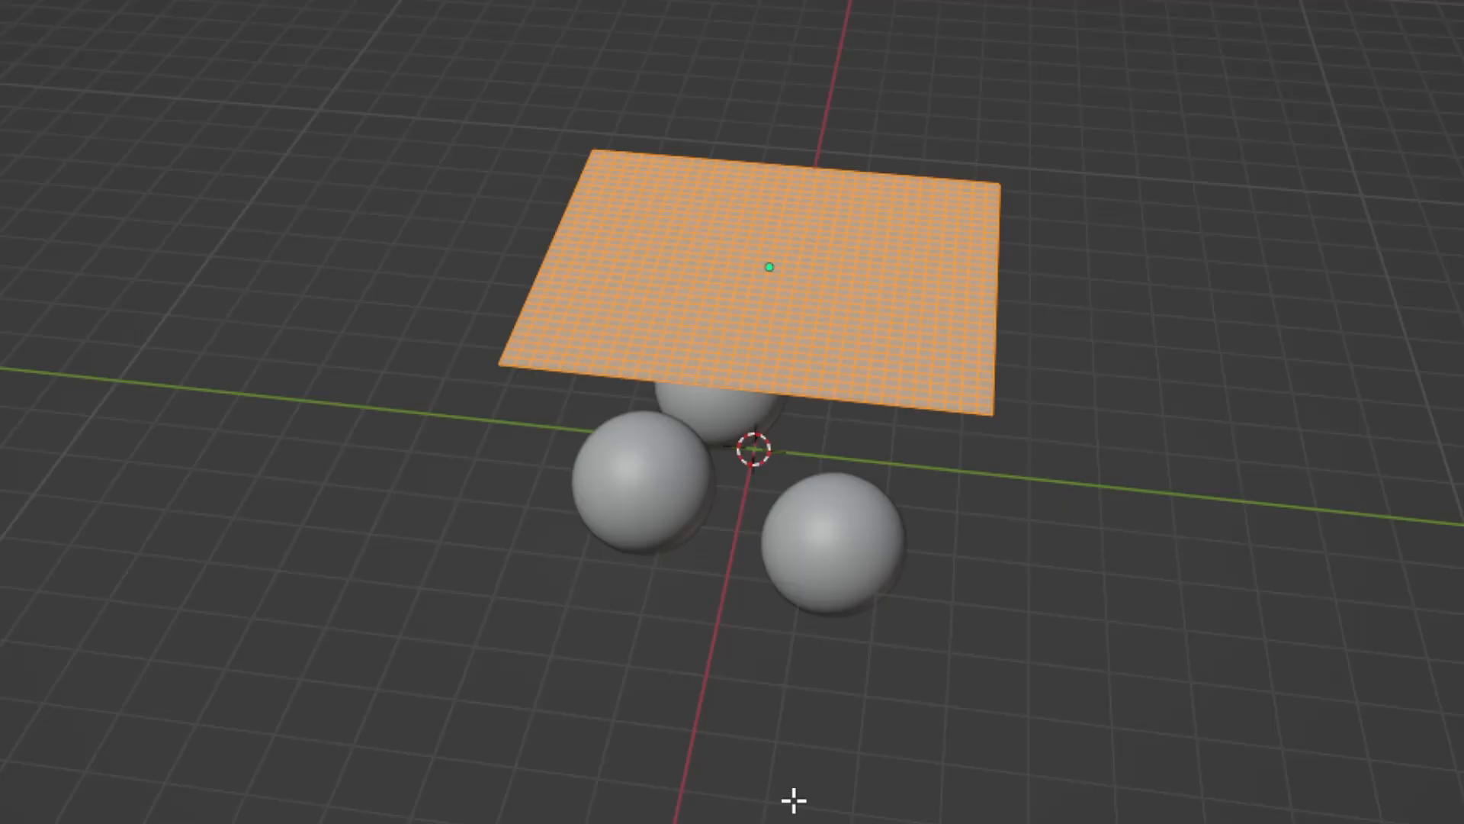
key(Tab)
right_click(773, 721)
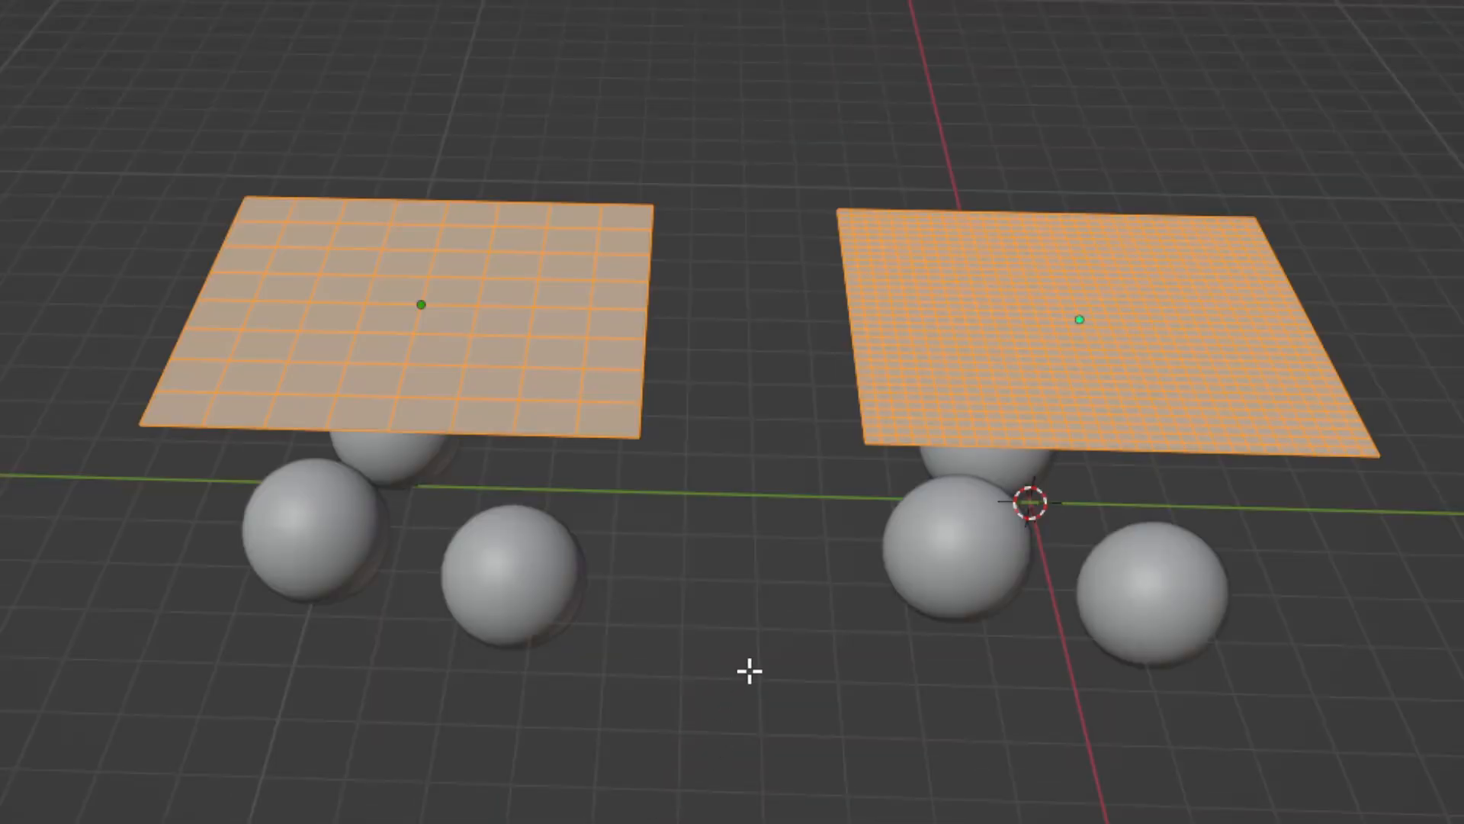
Step: Leave Edit Mode and play the simulation to compare the coarse and dense cloth planes
key(Tab)
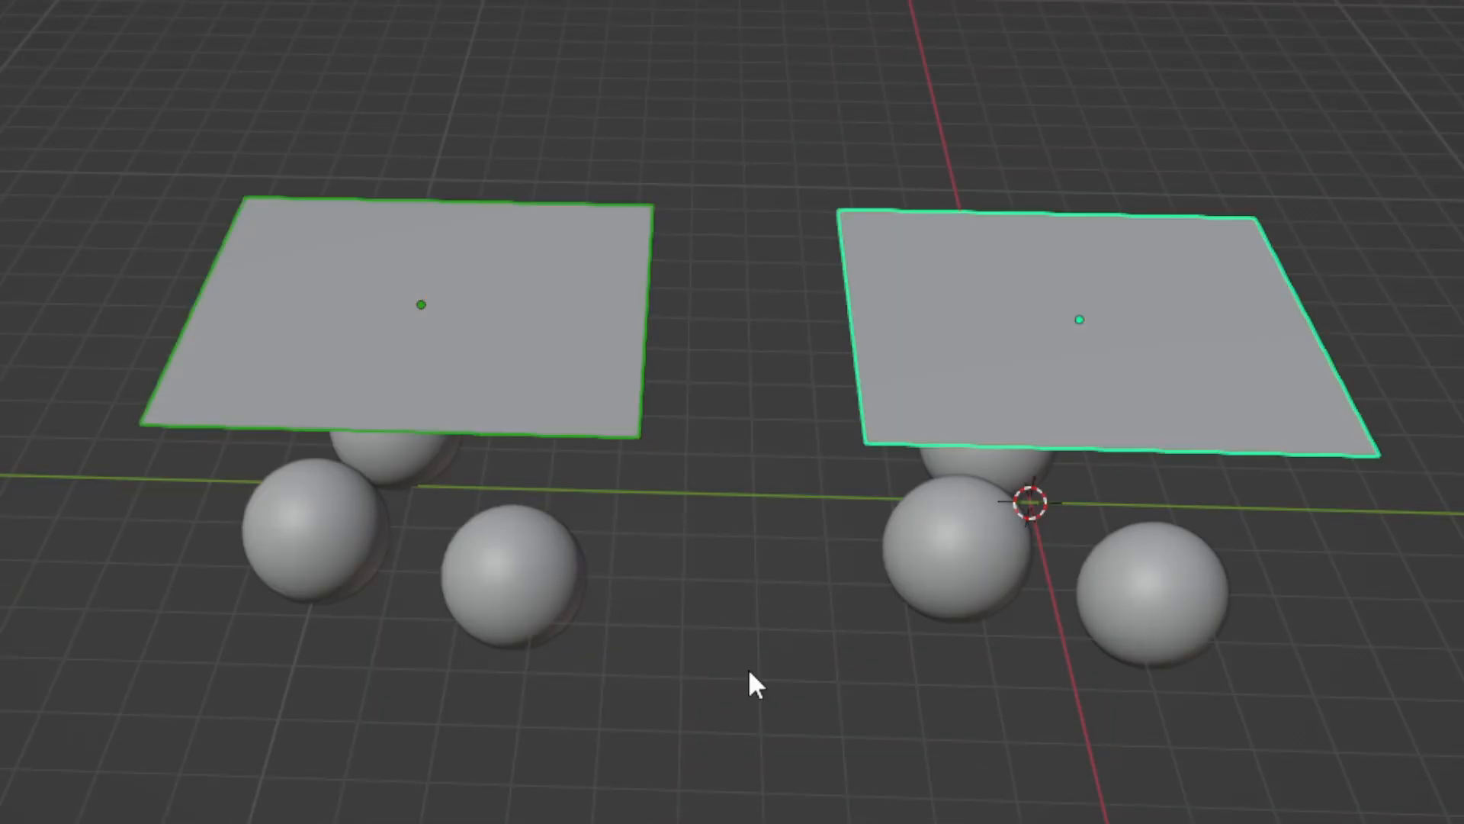
key(space)
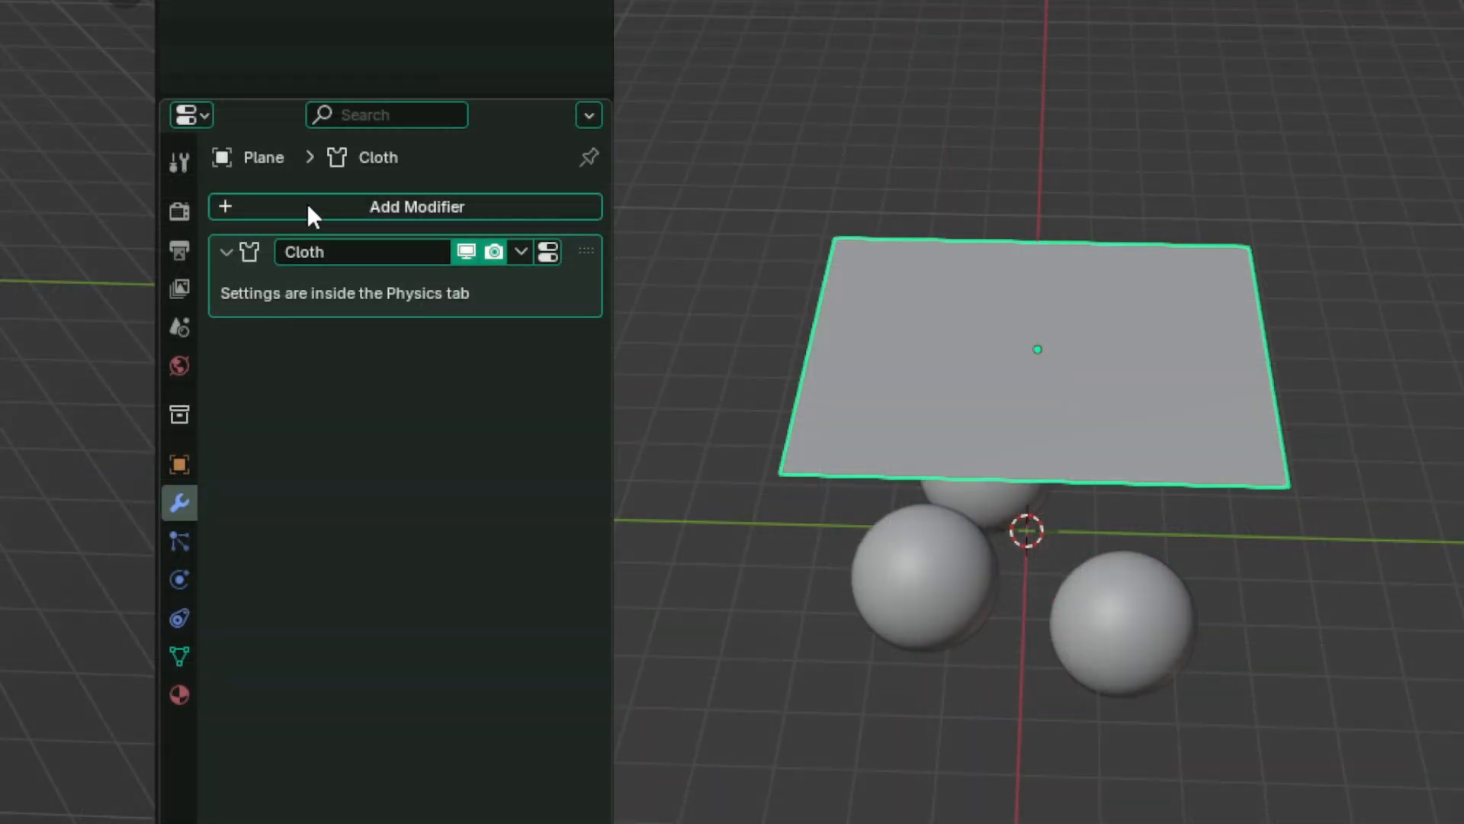
Step: Add a Subdivision Surface modifier to the cloth plane
click(307, 204)
mouse_move(256, 305)
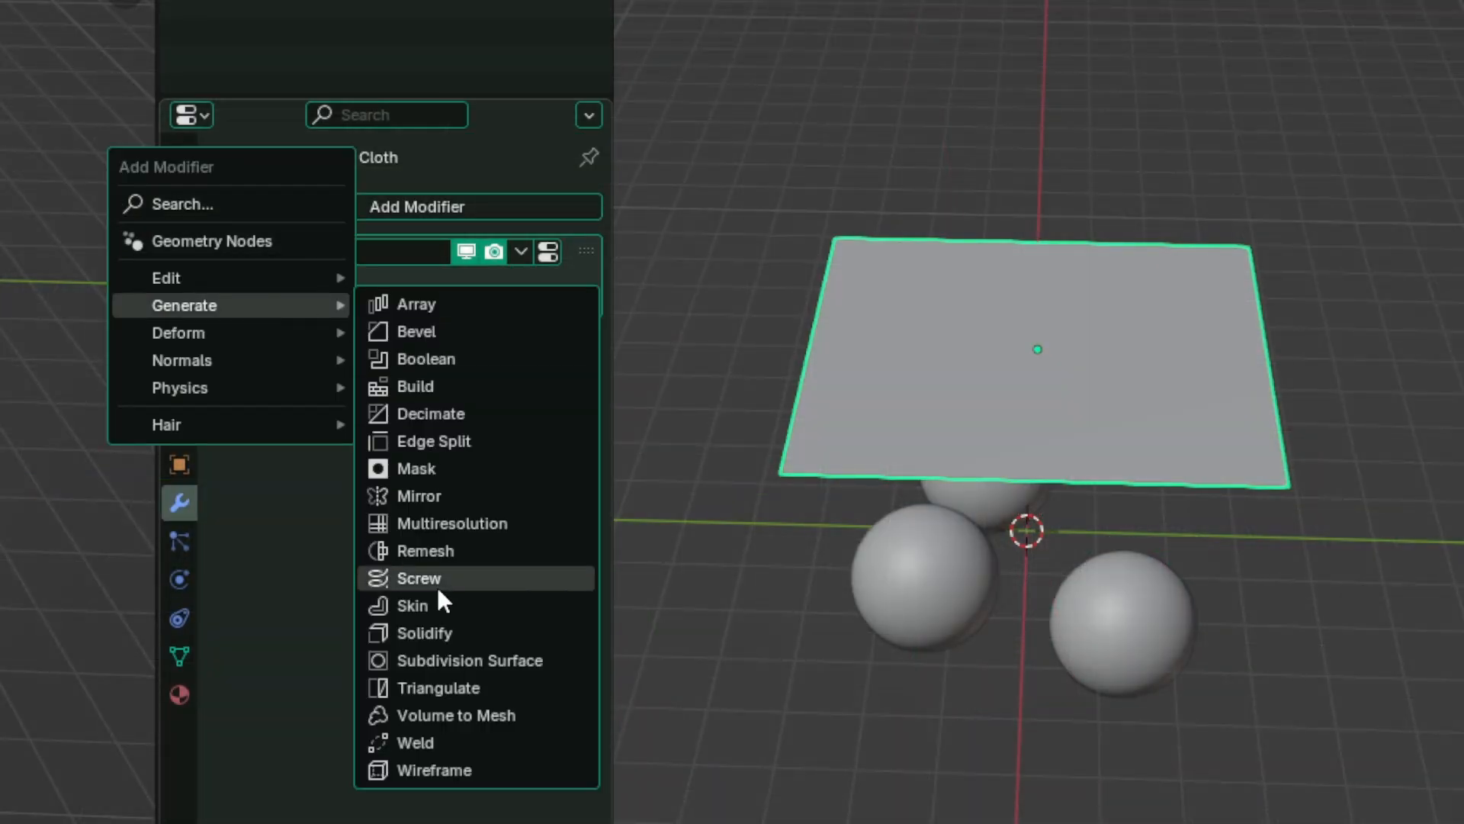
click(436, 661)
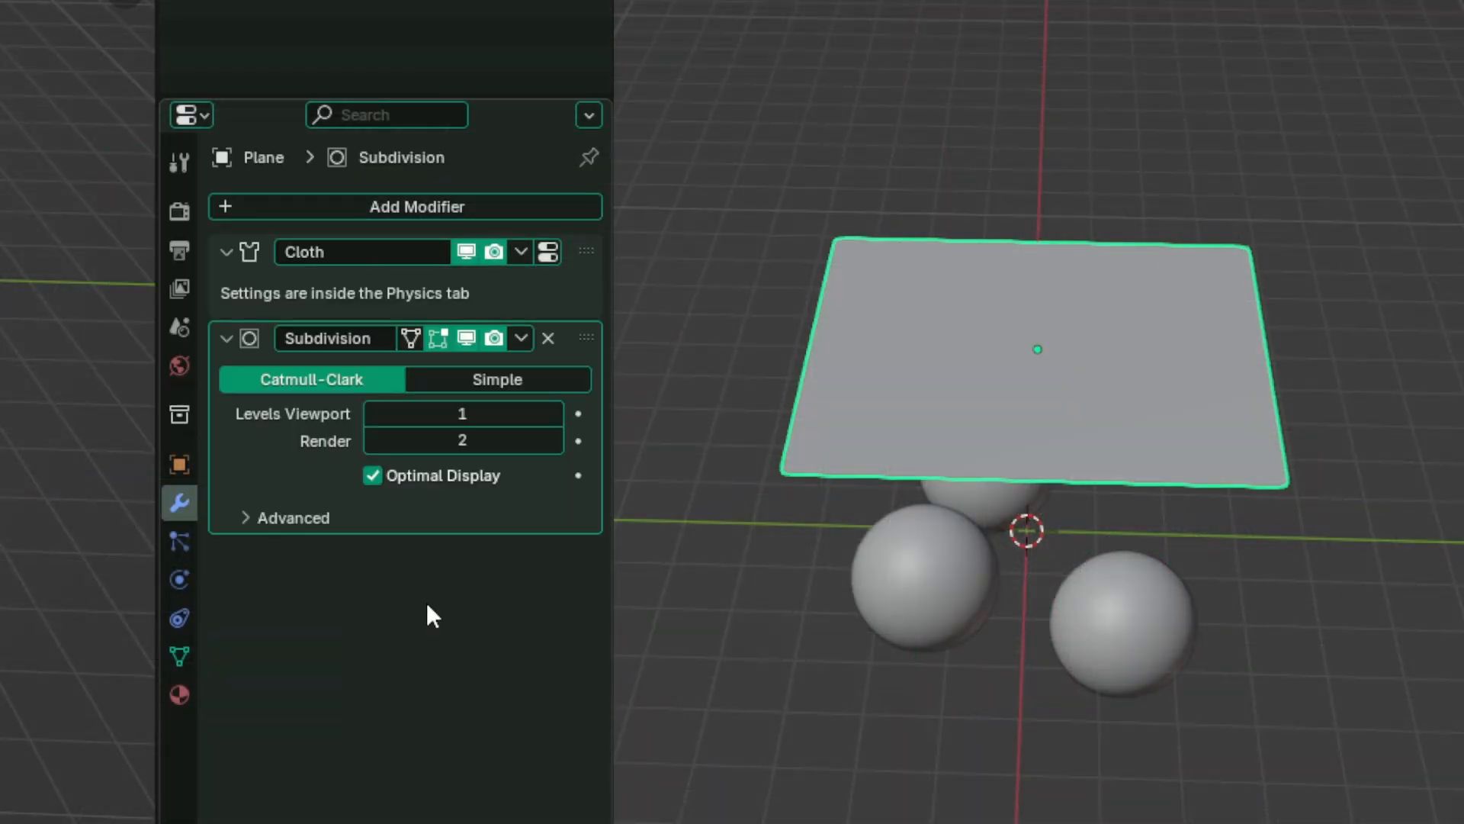
Step: Add a Solidify modifier with 0.001 m thickness to the cloth plane and play the simulation
click(389, 214)
mouse_move(267, 214)
click(84, 540)
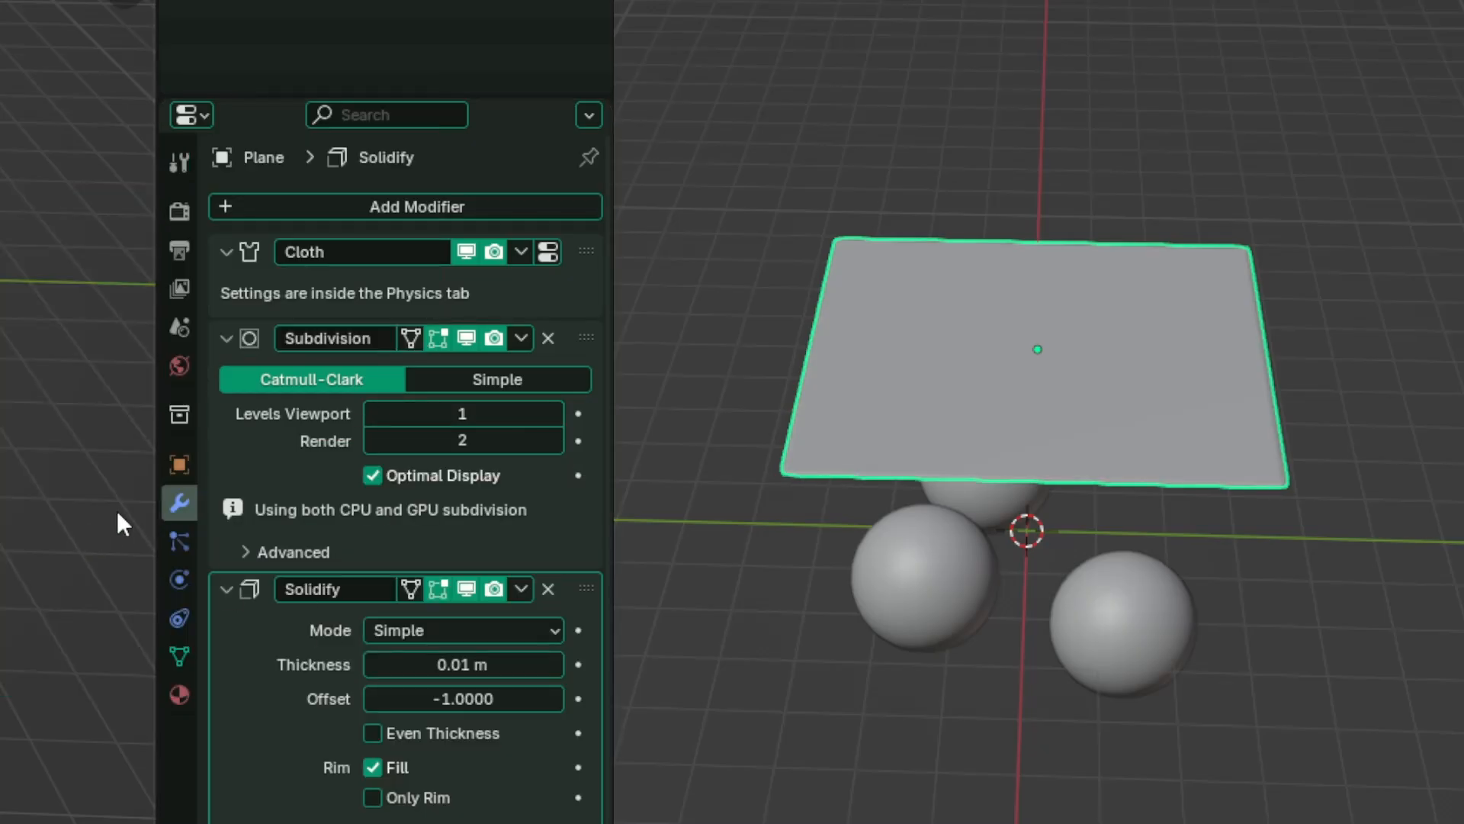
text(.001)
key(Return)
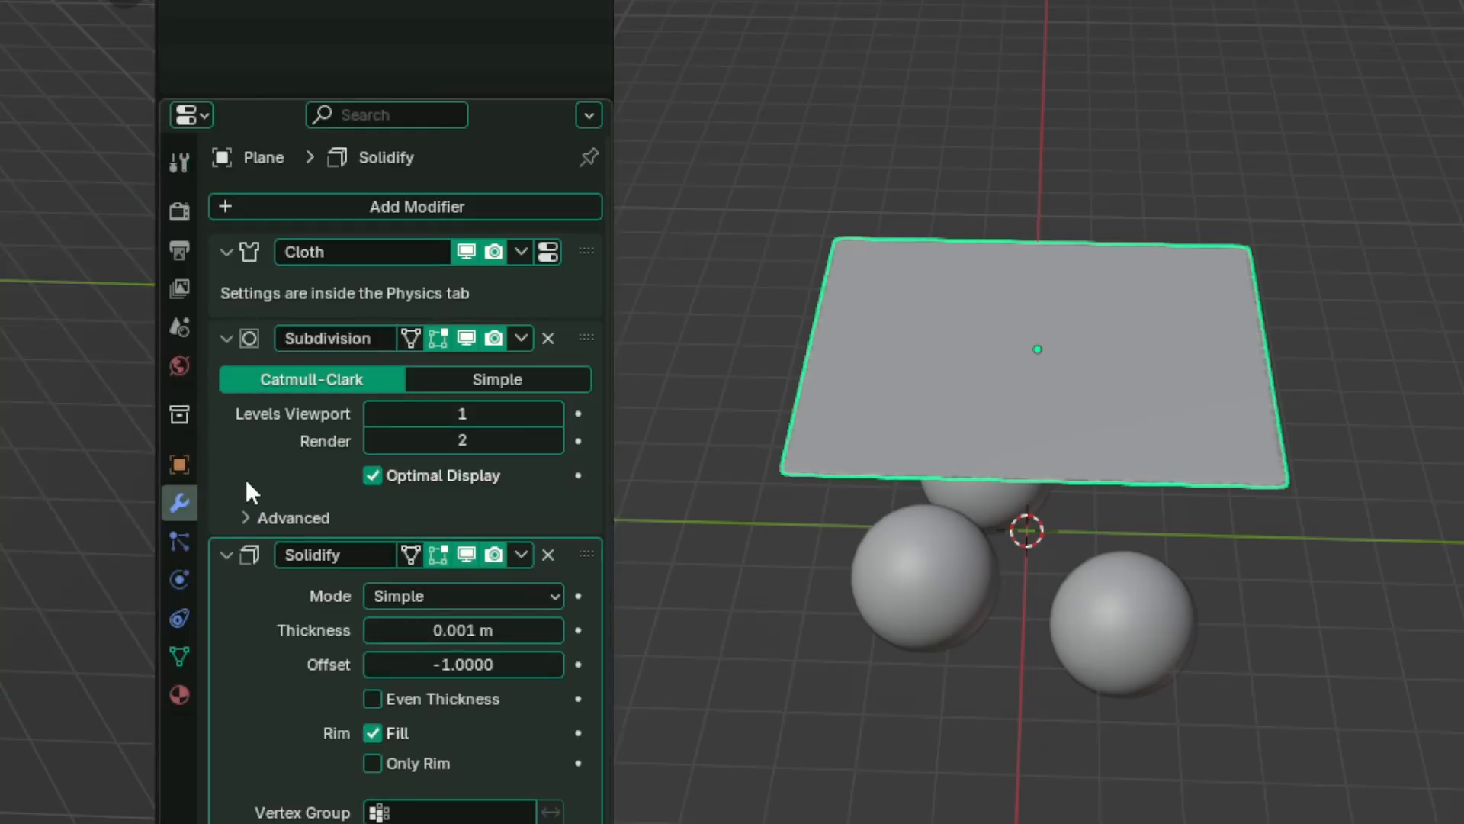
key(space)
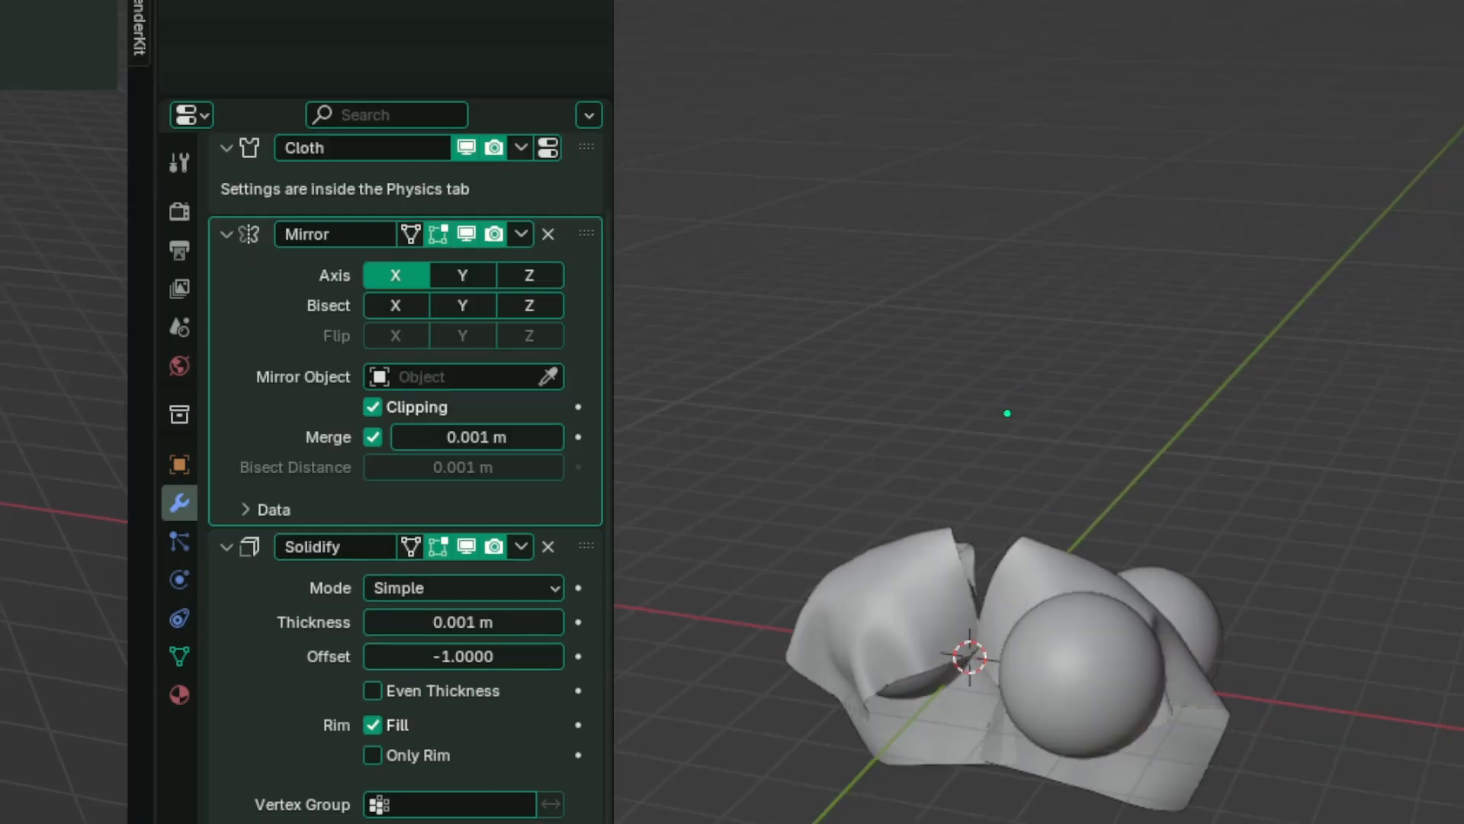
Step: Apply the cloth's Mirror modifier and enable Single Sided in the collision plane's Softbody & Cloth settings
click(521, 233)
click(466, 260)
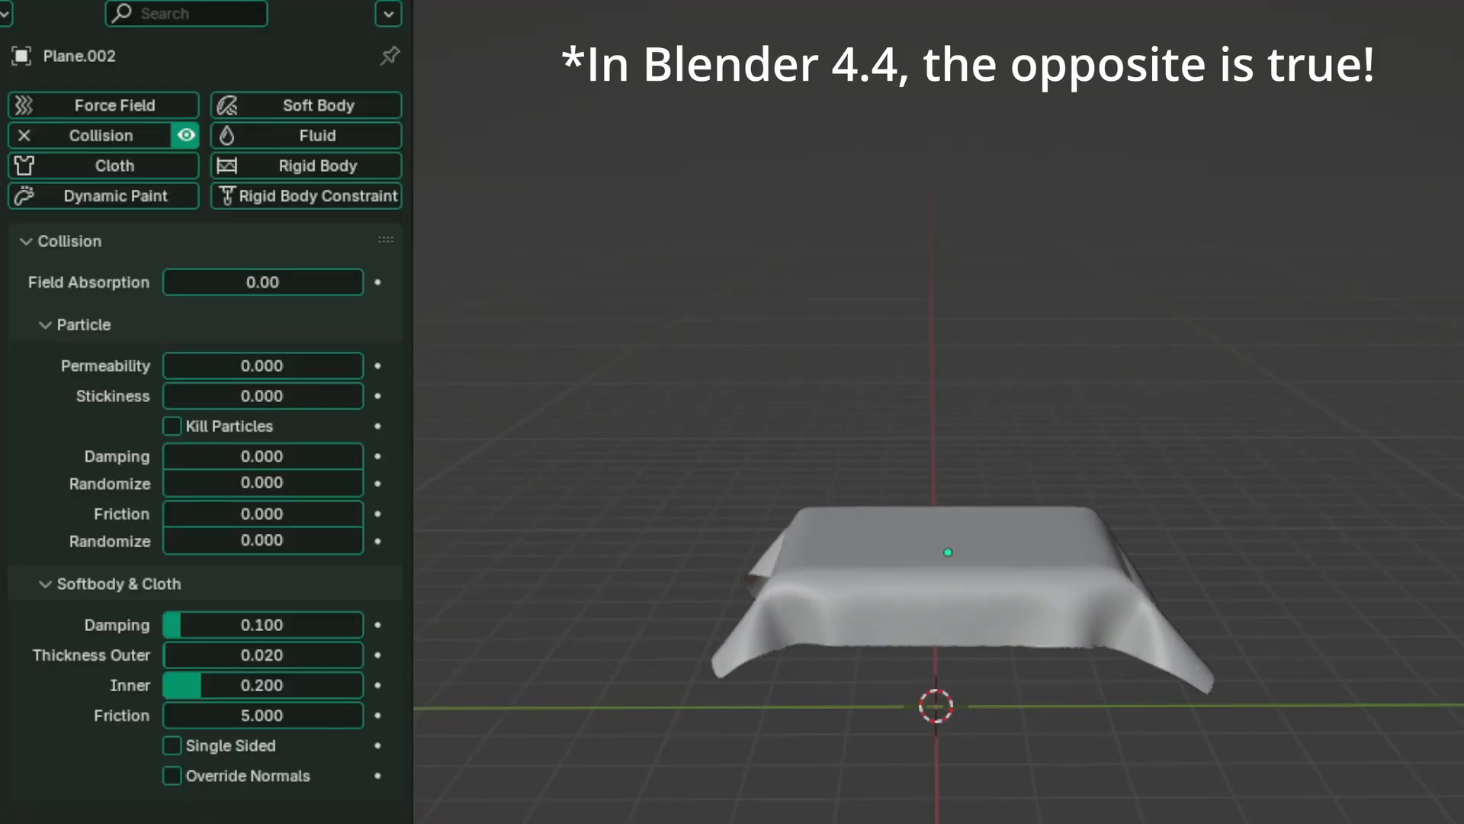
click(172, 746)
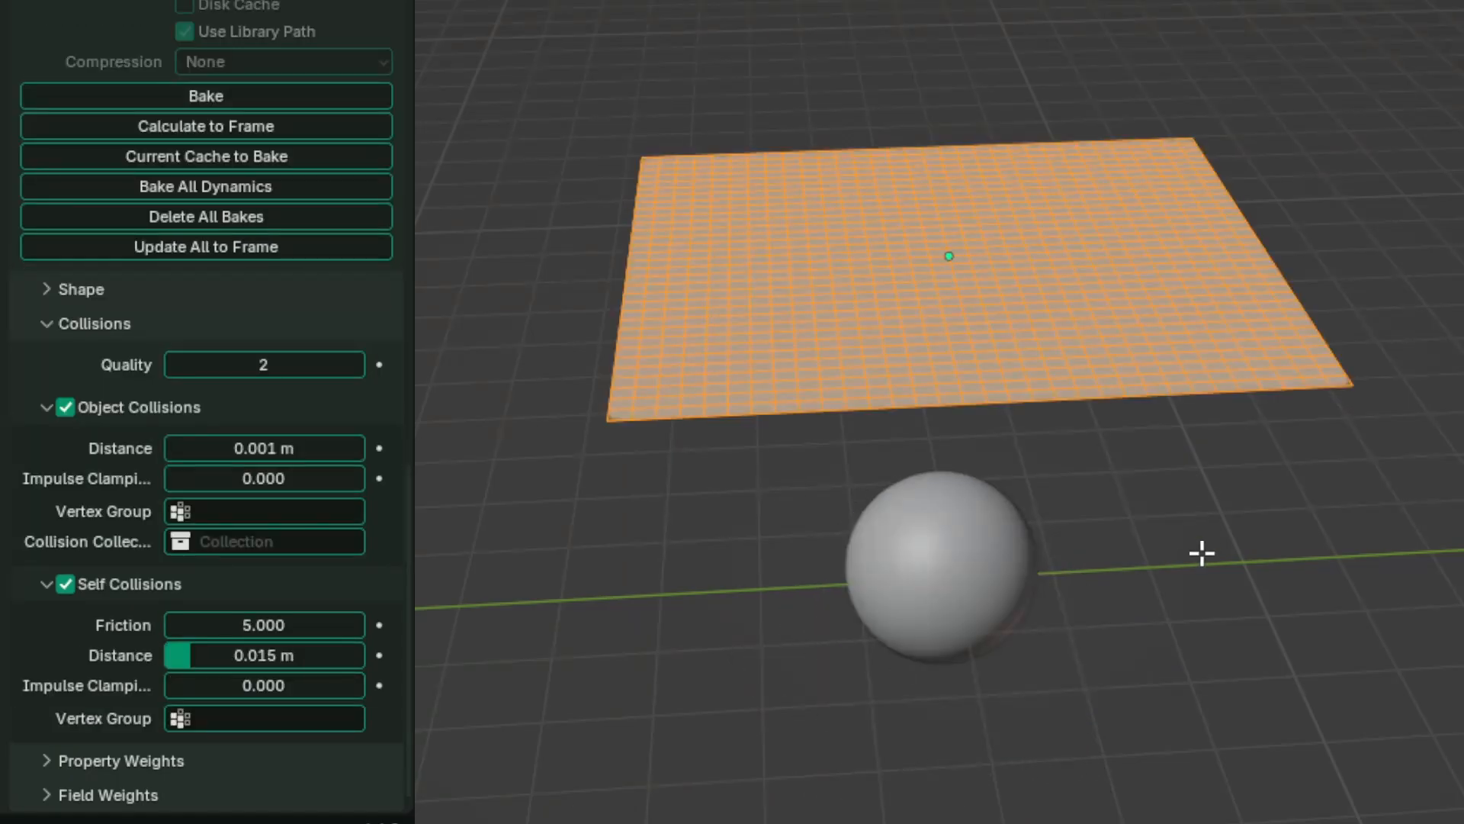
Step: Subdivide the mesh of the self-colliding cloth plane above the single sphere once
right_click(1202, 554)
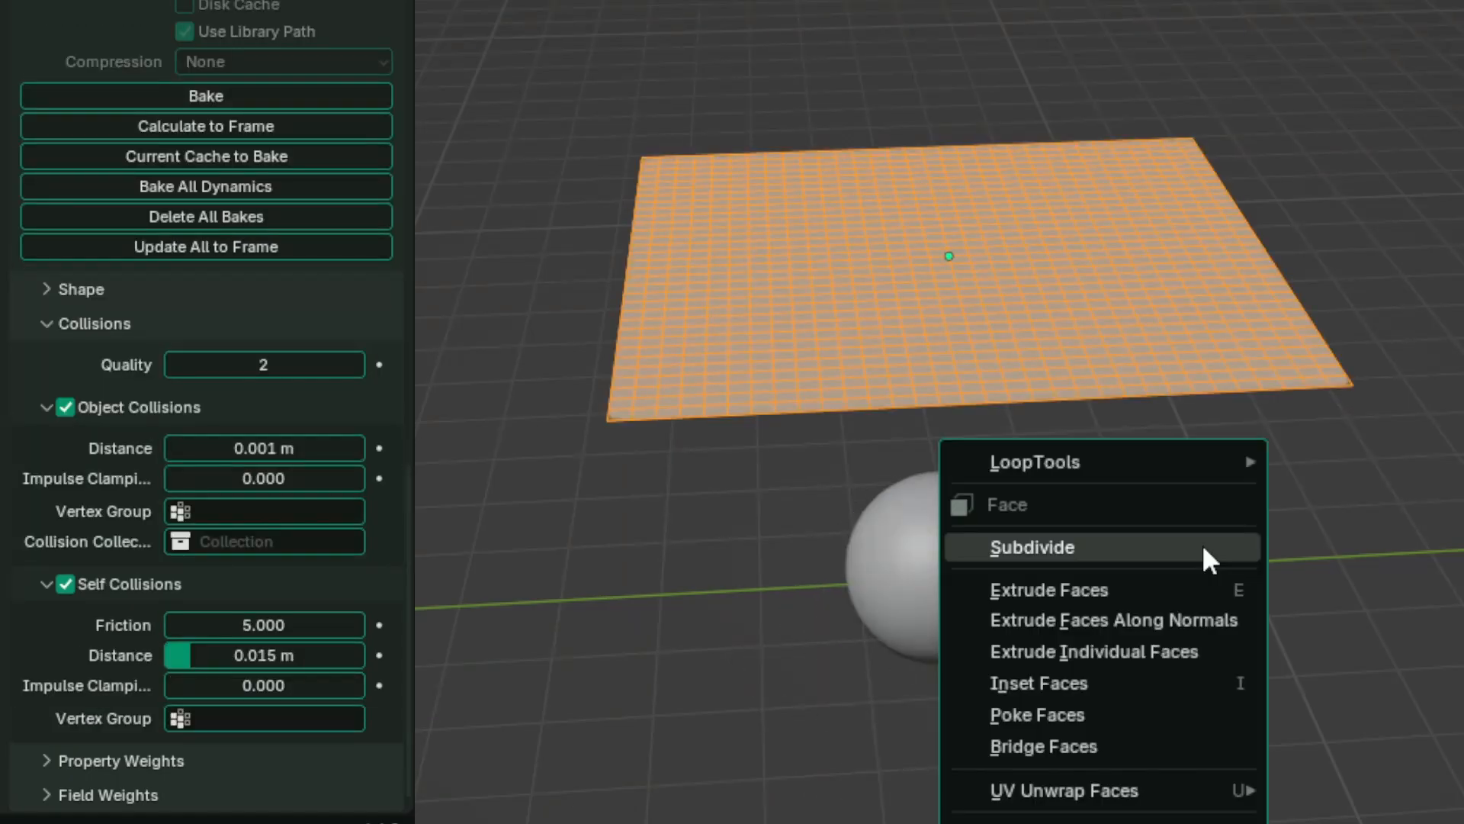
click(1202, 546)
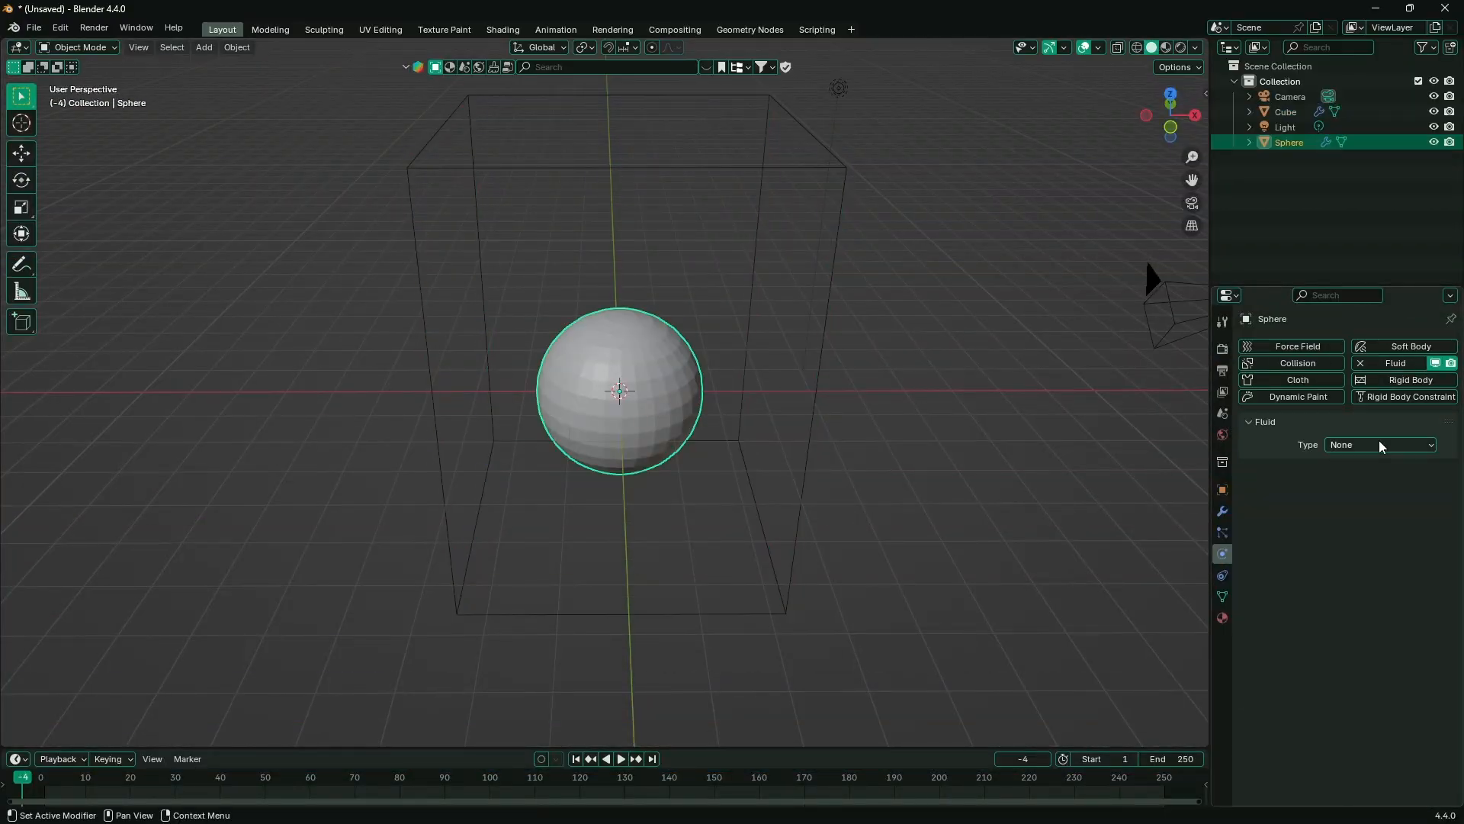
Step: Set the sphere's fluid type to Flow and preview the simulation in rendered viewport shading
click(1377, 444)
click(1377, 499)
click(1181, 50)
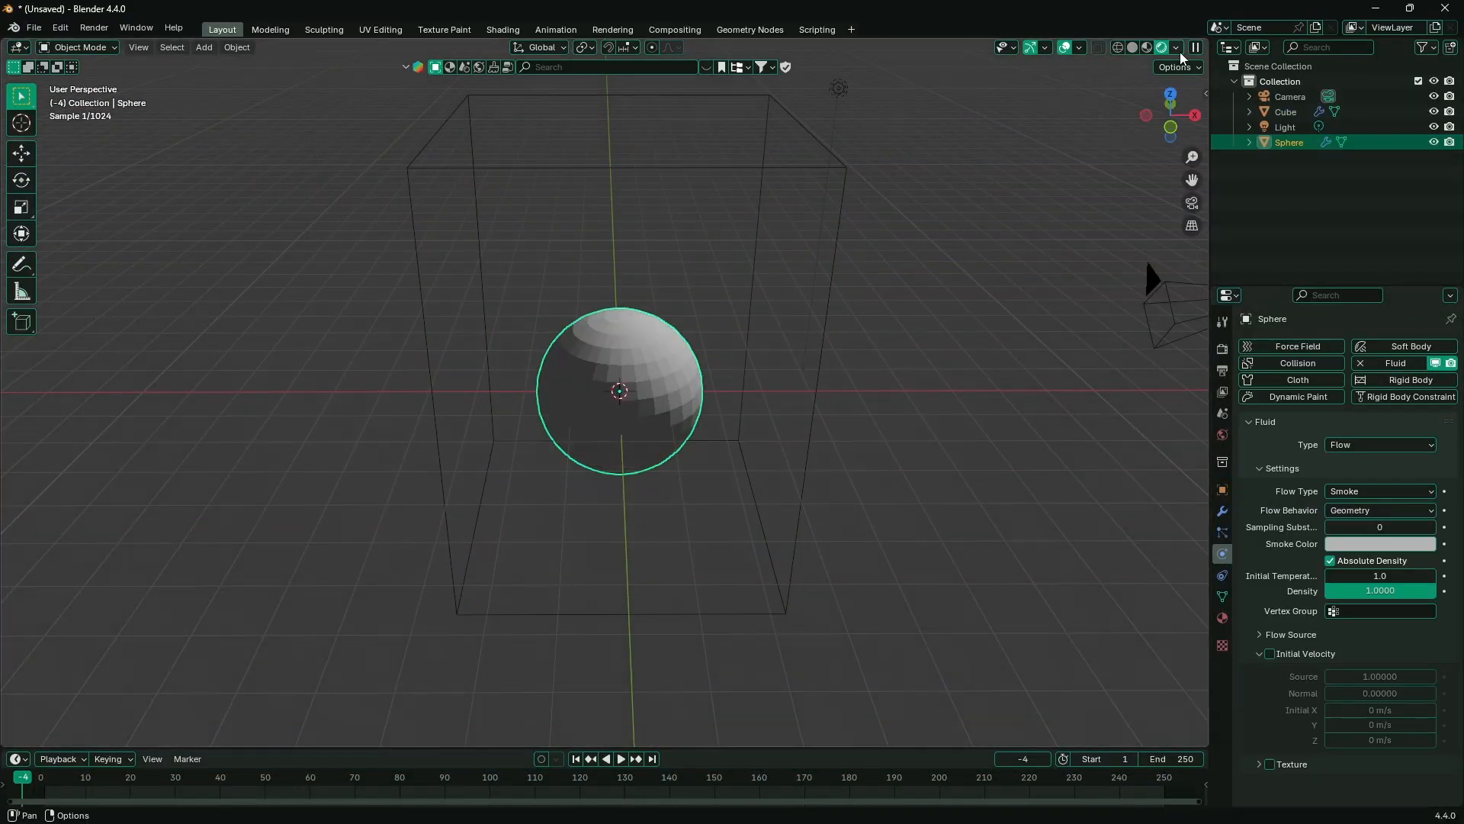
key(space)
key(space)
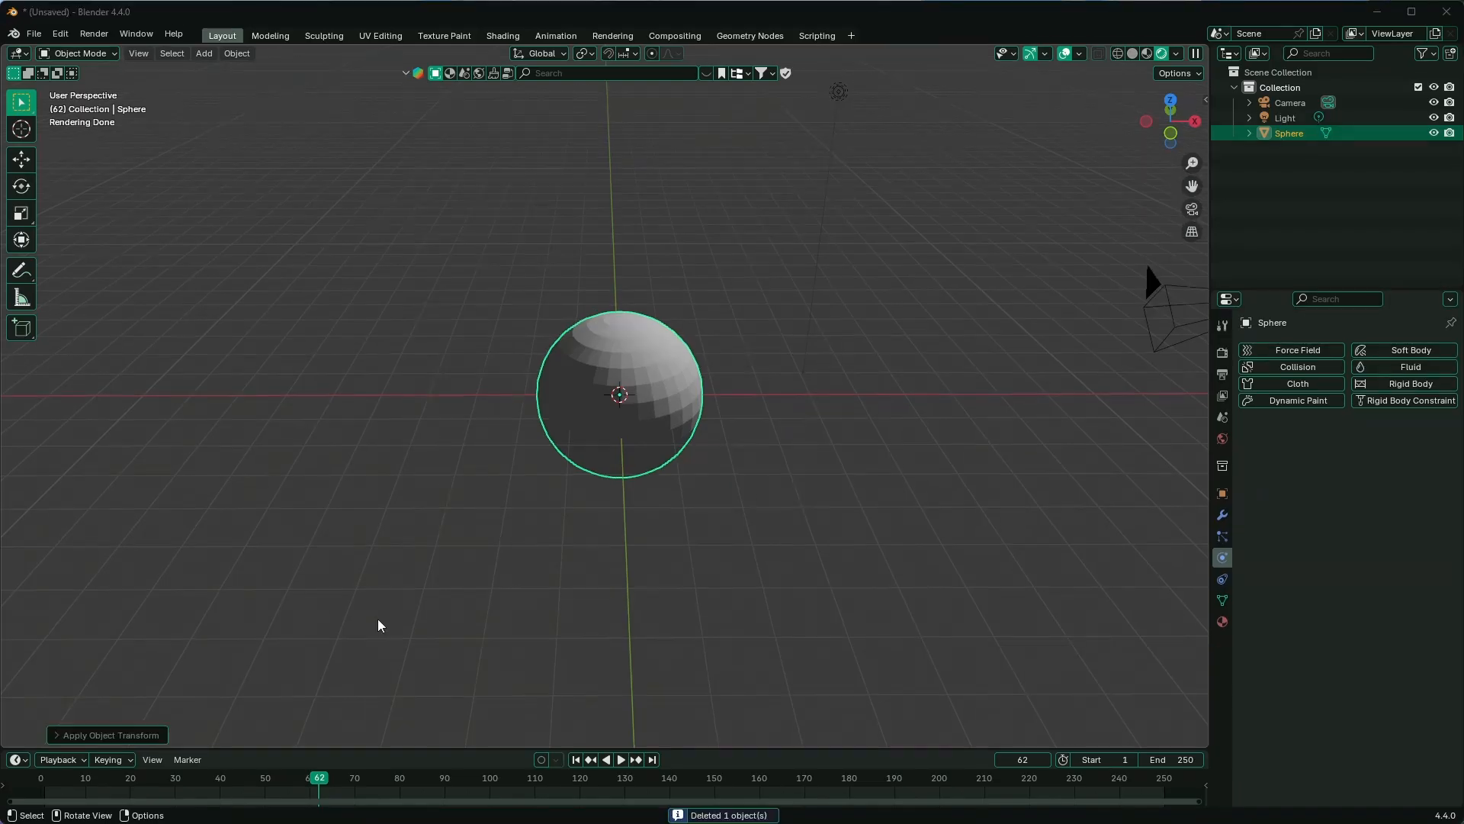
Step: Apply the Quick Smoke effect to the sphere
click(376, 622)
click(588, 334)
click(236, 54)
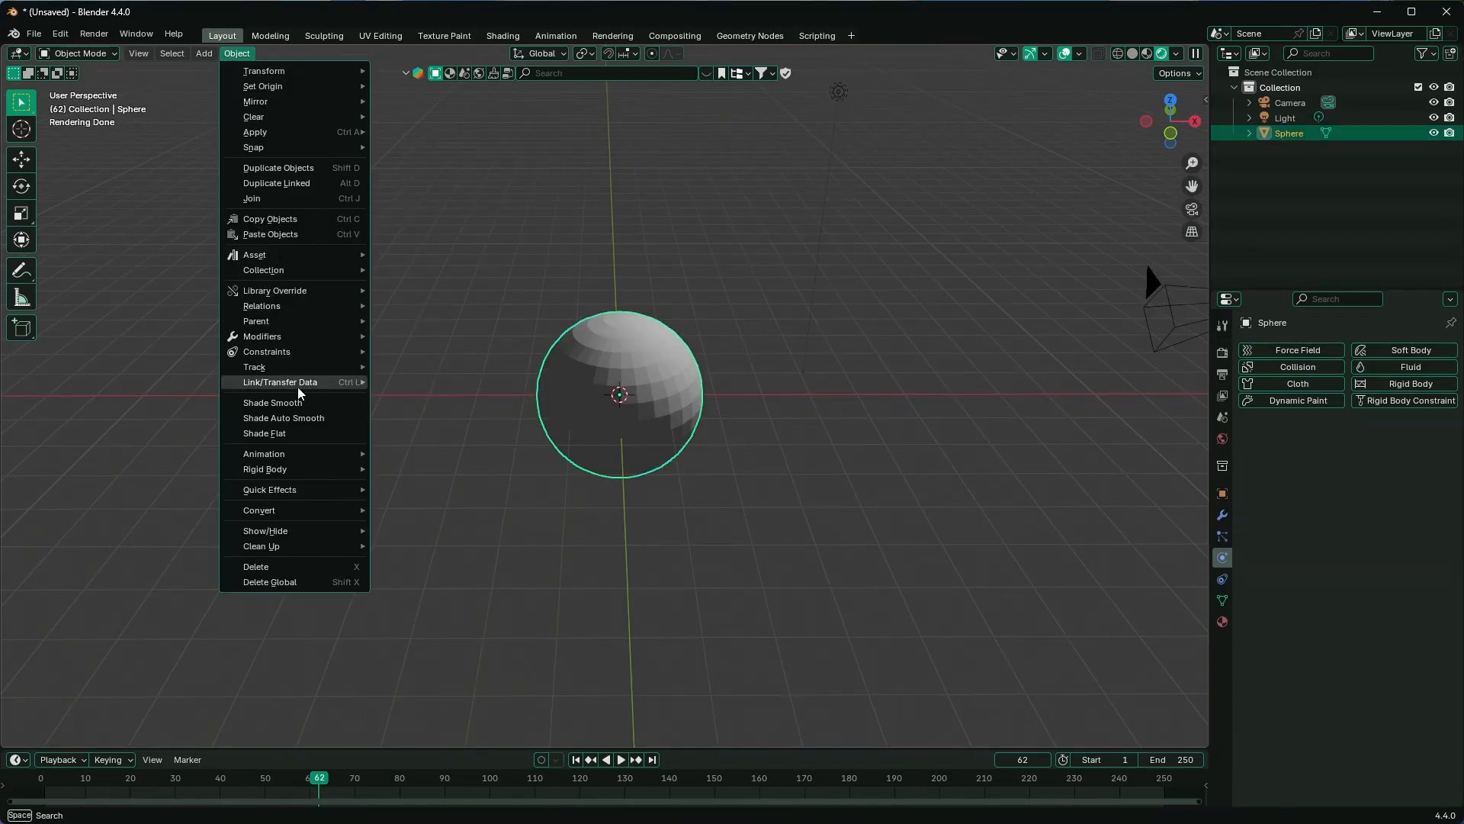
click(422, 519)
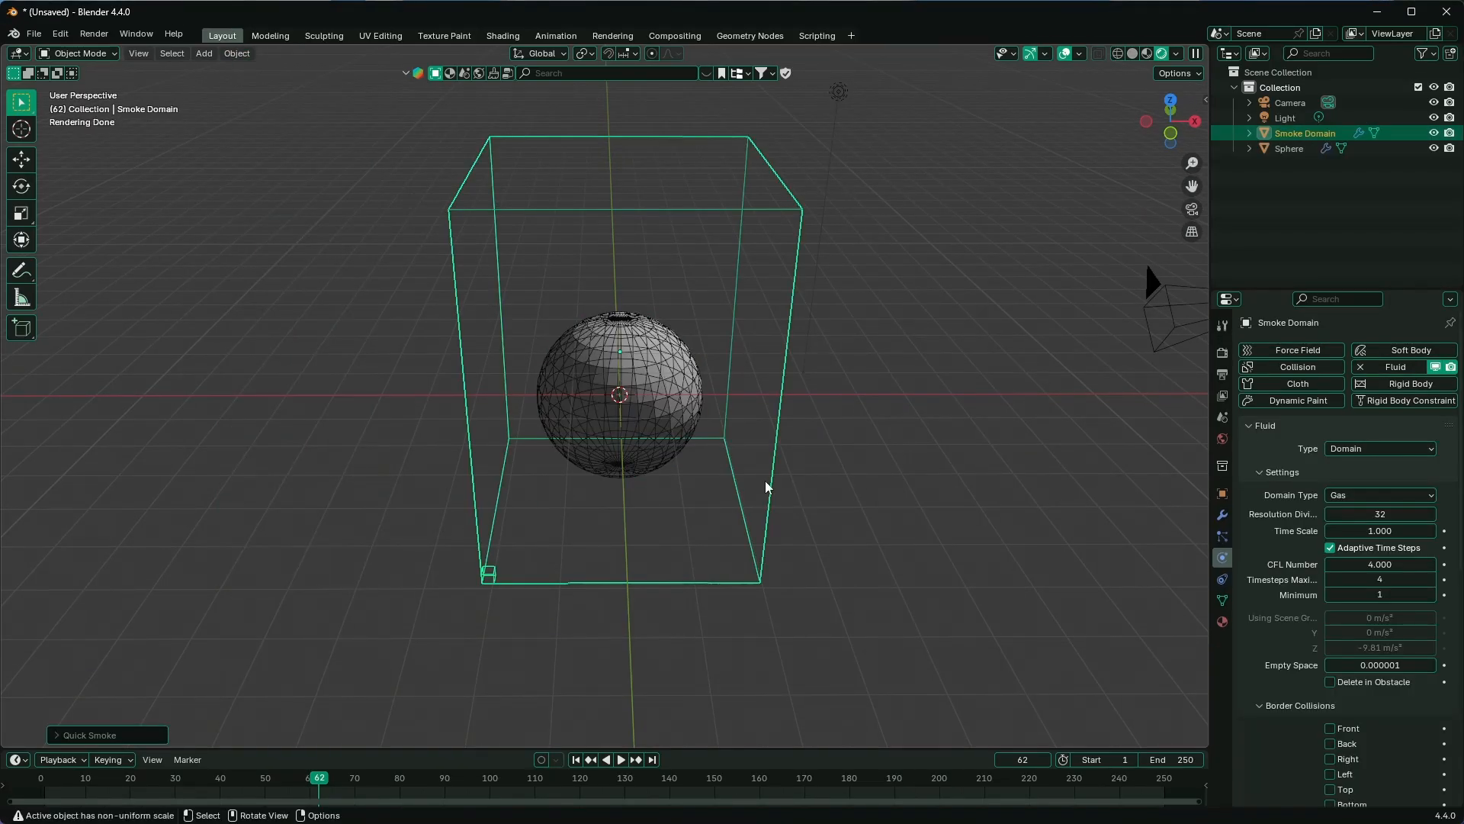
Step: Rewind the timeline to its start and play back the smoke simulation
key(space)
drag(455, 778, 33, 775)
key(space)
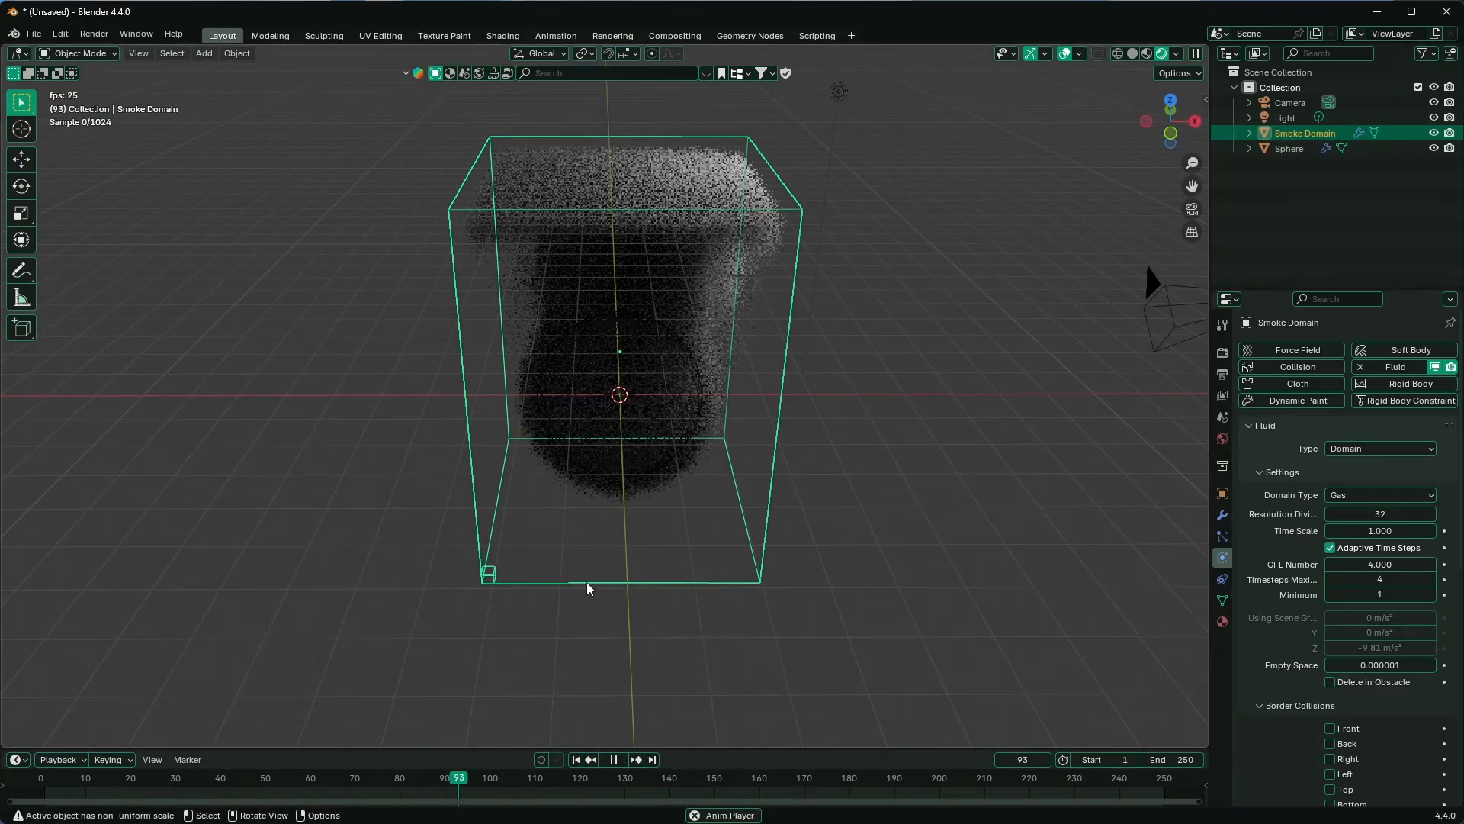
key(space)
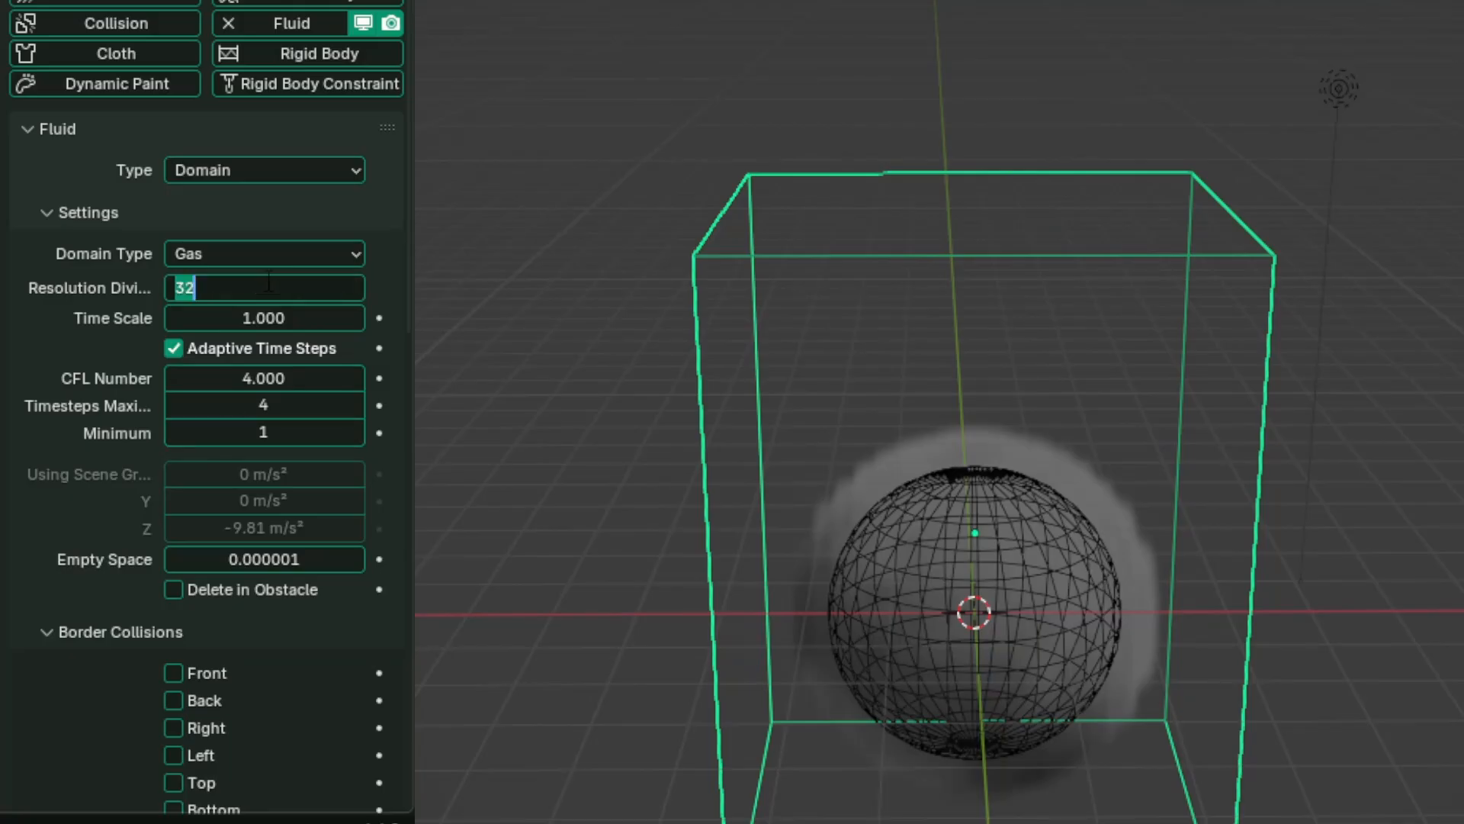
Step: Edit the smoke domain's resolution divisions and play the simulation with Dissolve and Noise active
key(Return)
scroll(140, 420, down, 12)
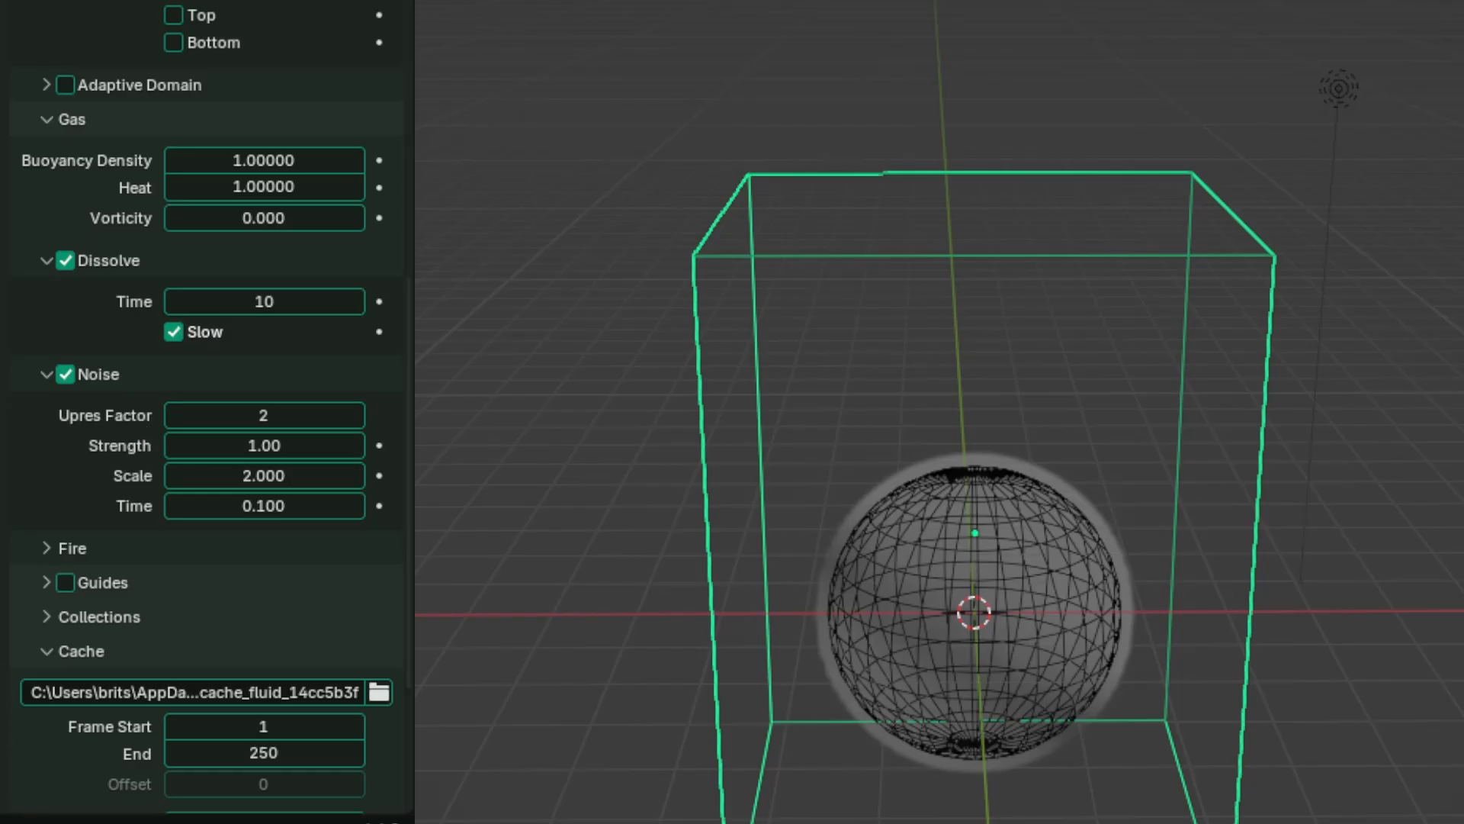
key(space)
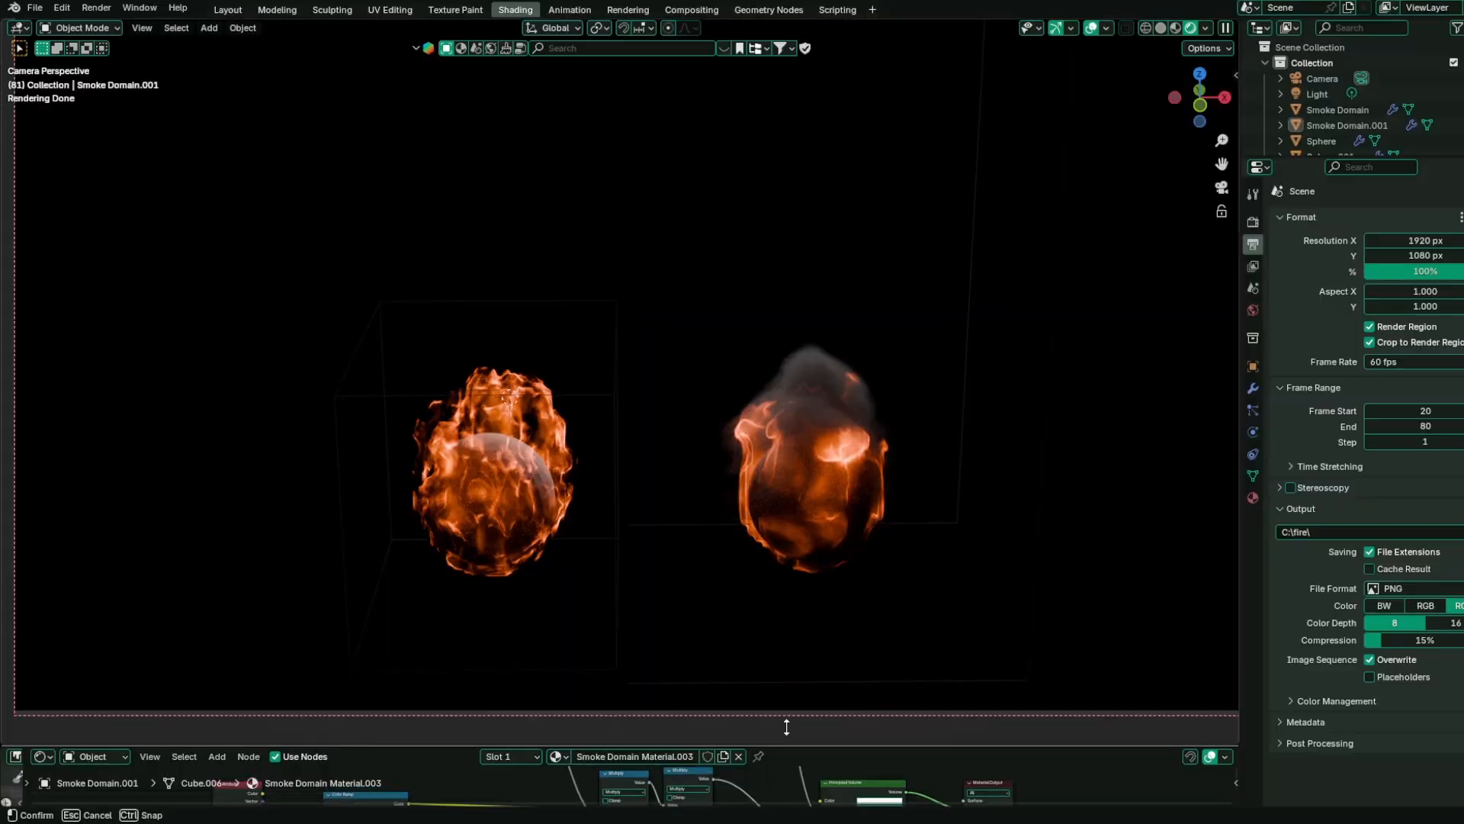
Step: Enlarge the node editor area below the fire preview for Smoke Domain.001's material
drag(784, 725, 801, 416)
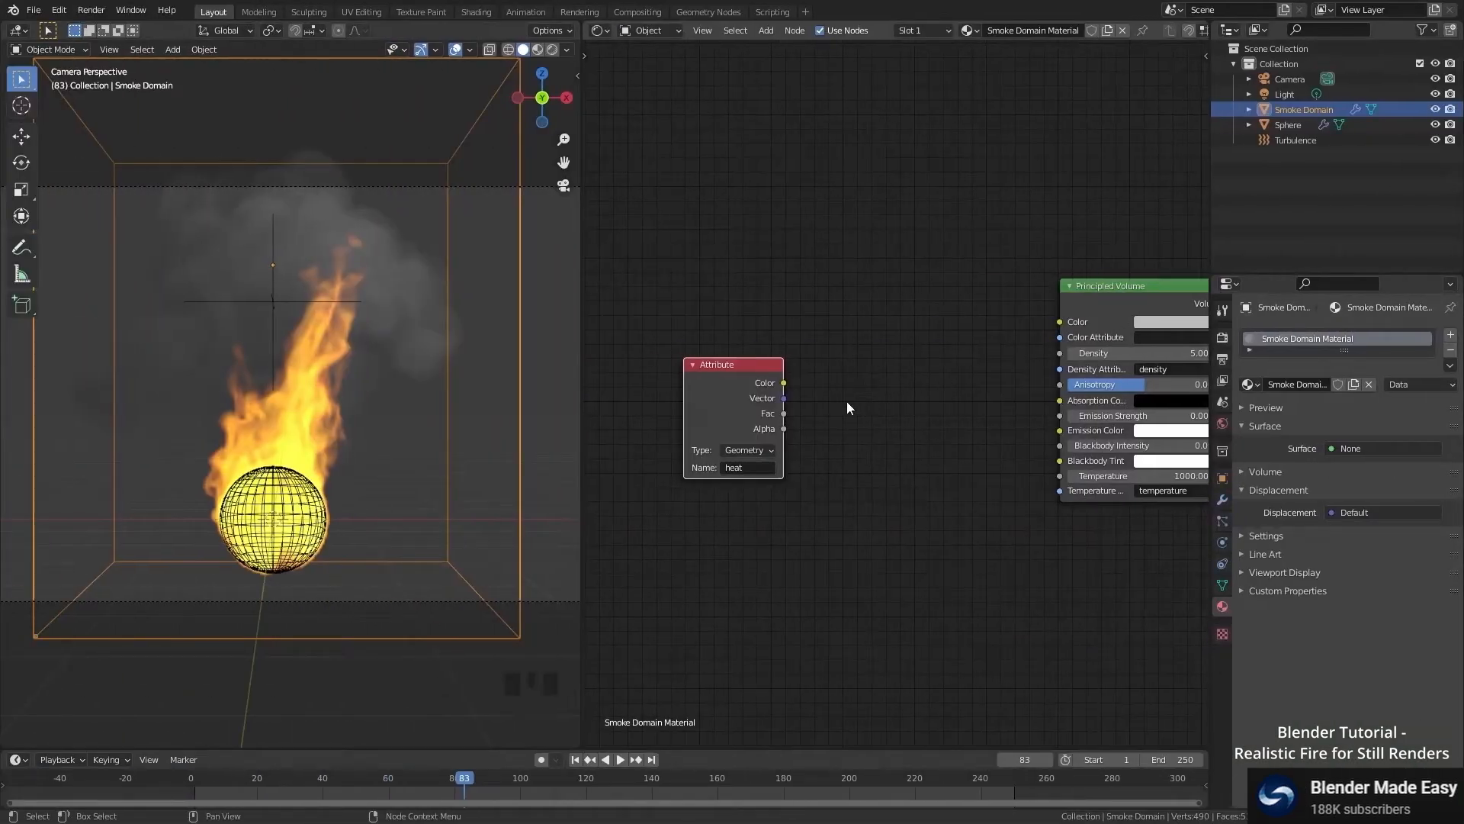
Step: Add a ColorRamp node near the heat Attribute node and pull a link from the attribute's Color output
middle_drag(846, 402, 976, 401)
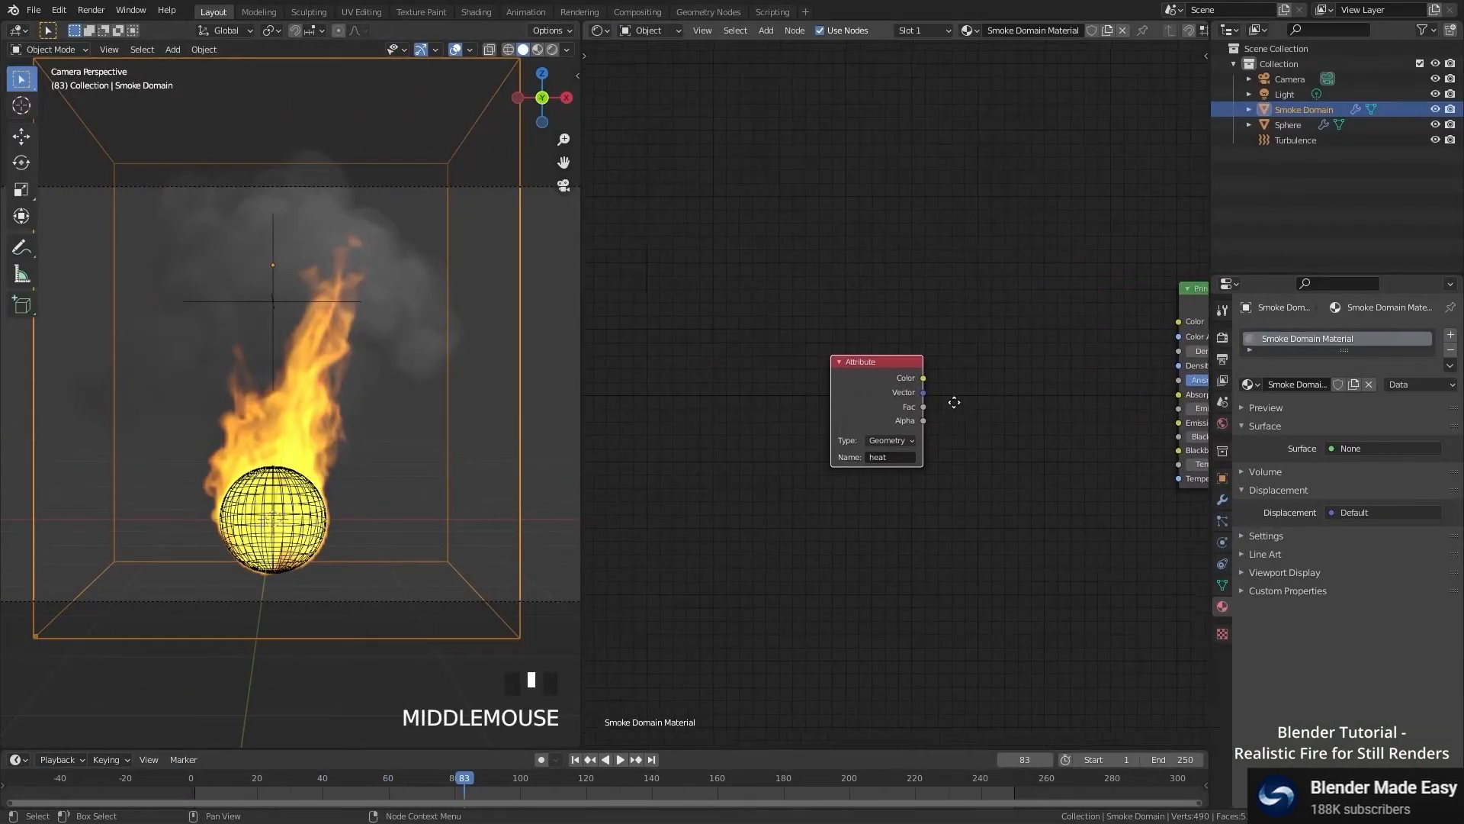
drag(883, 396, 847, 398)
key(shift+a)
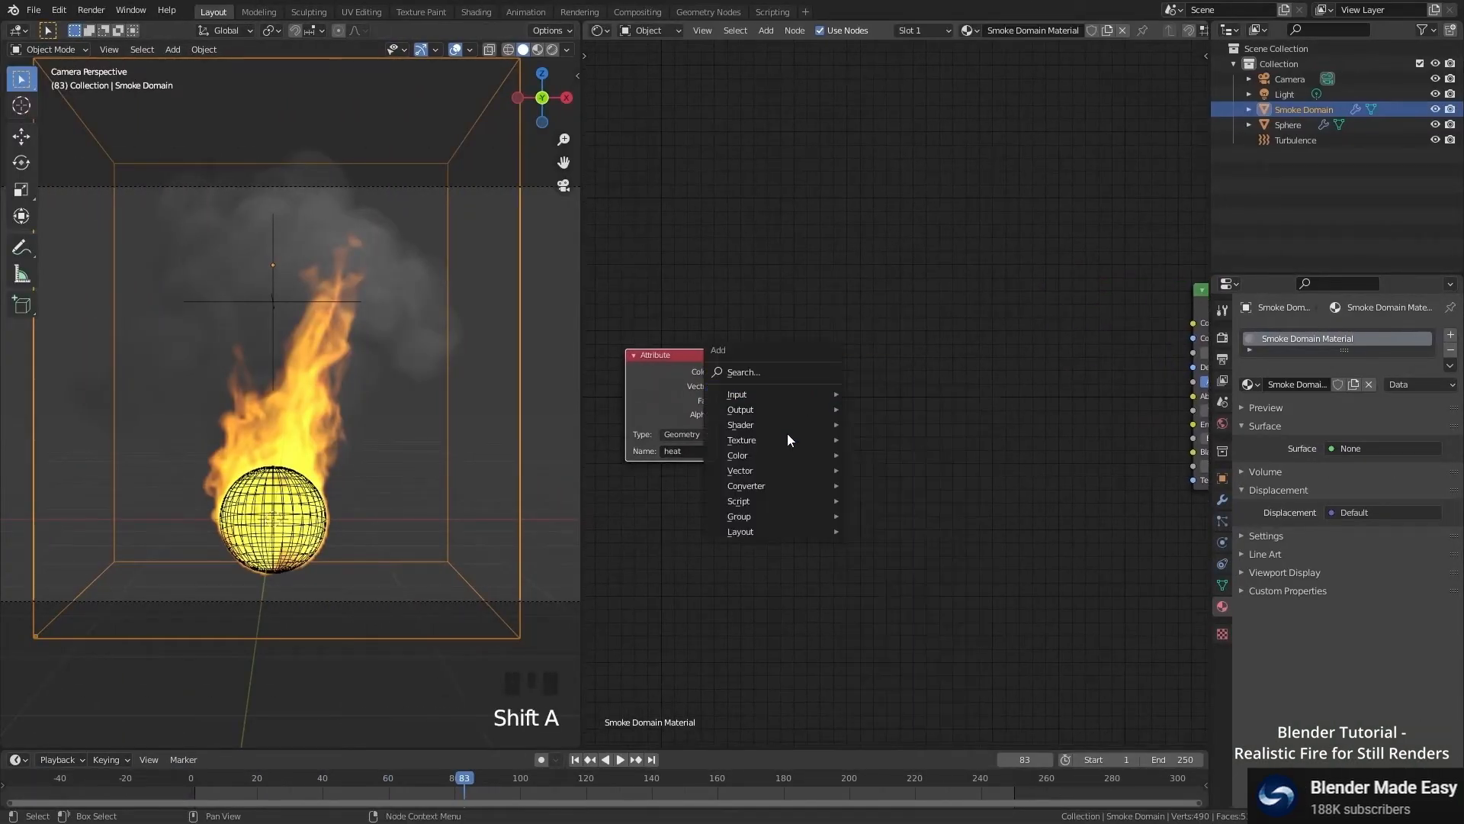
mouse_move(759, 485)
click(887, 519)
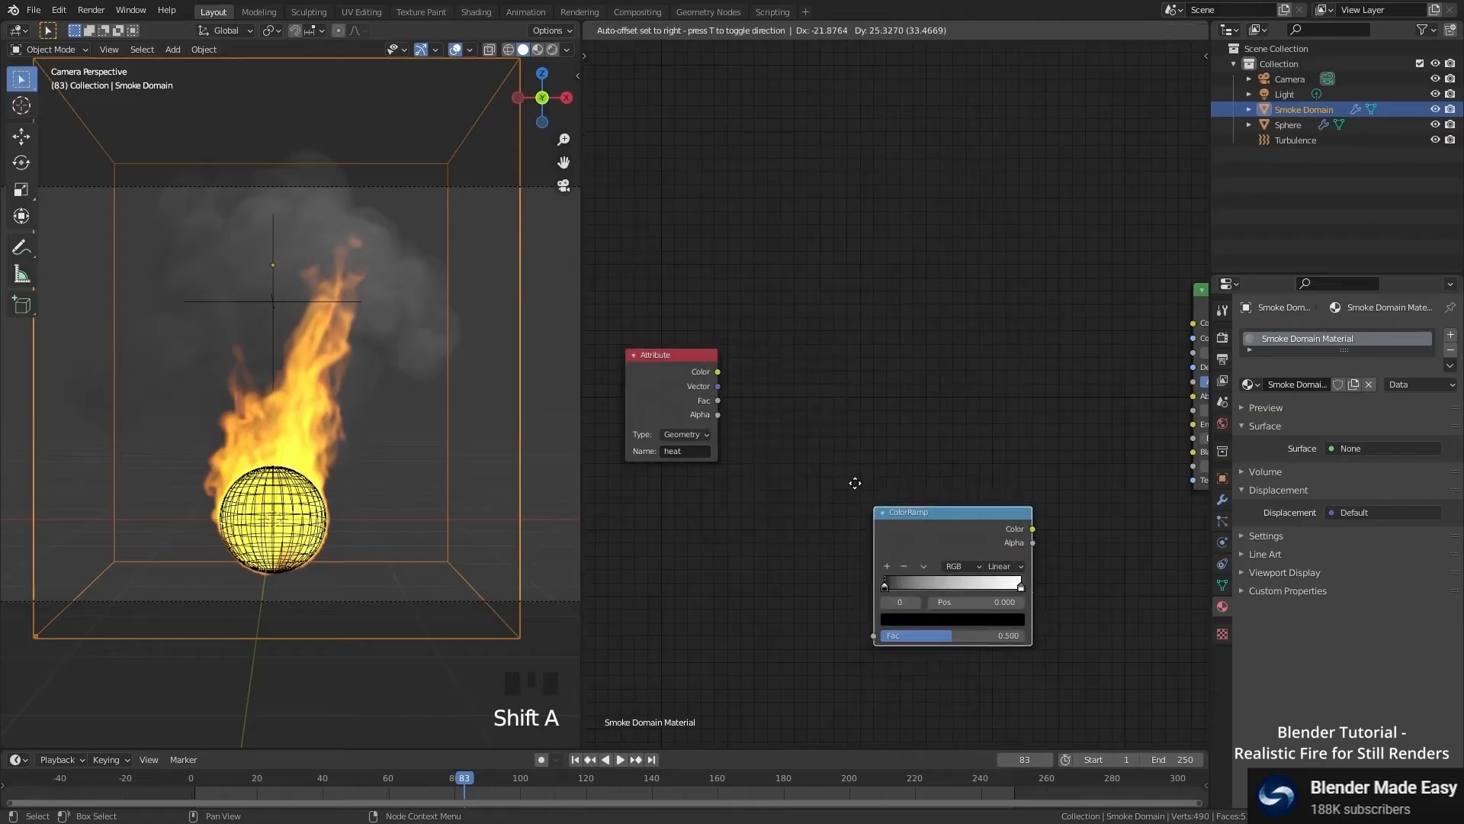
drag(718, 371, 755, 298)
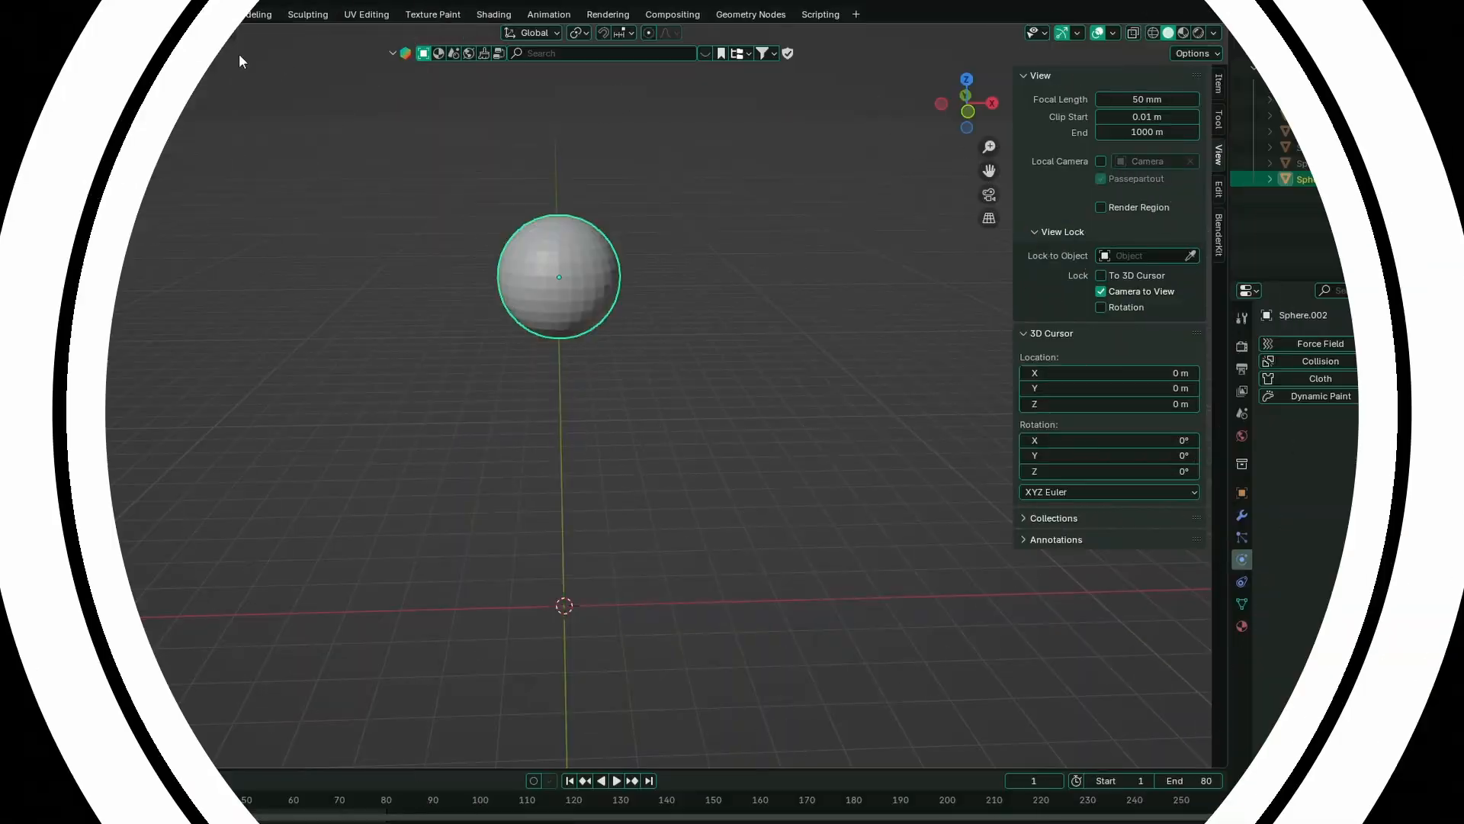
Step: Apply the Quick Liquid effect to Sphere.002
click(226, 35)
mouse_move(276, 484)
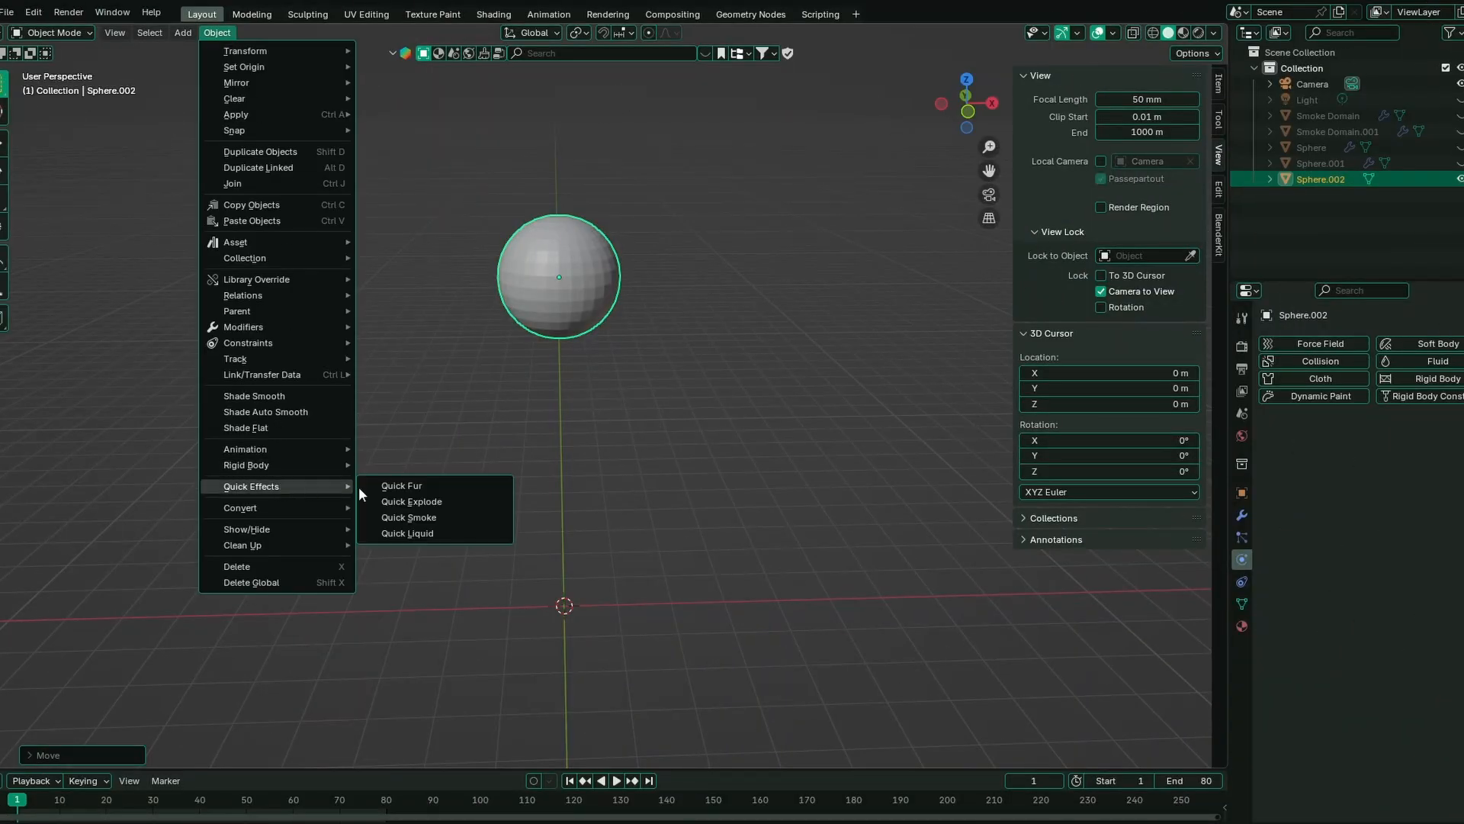
click(437, 528)
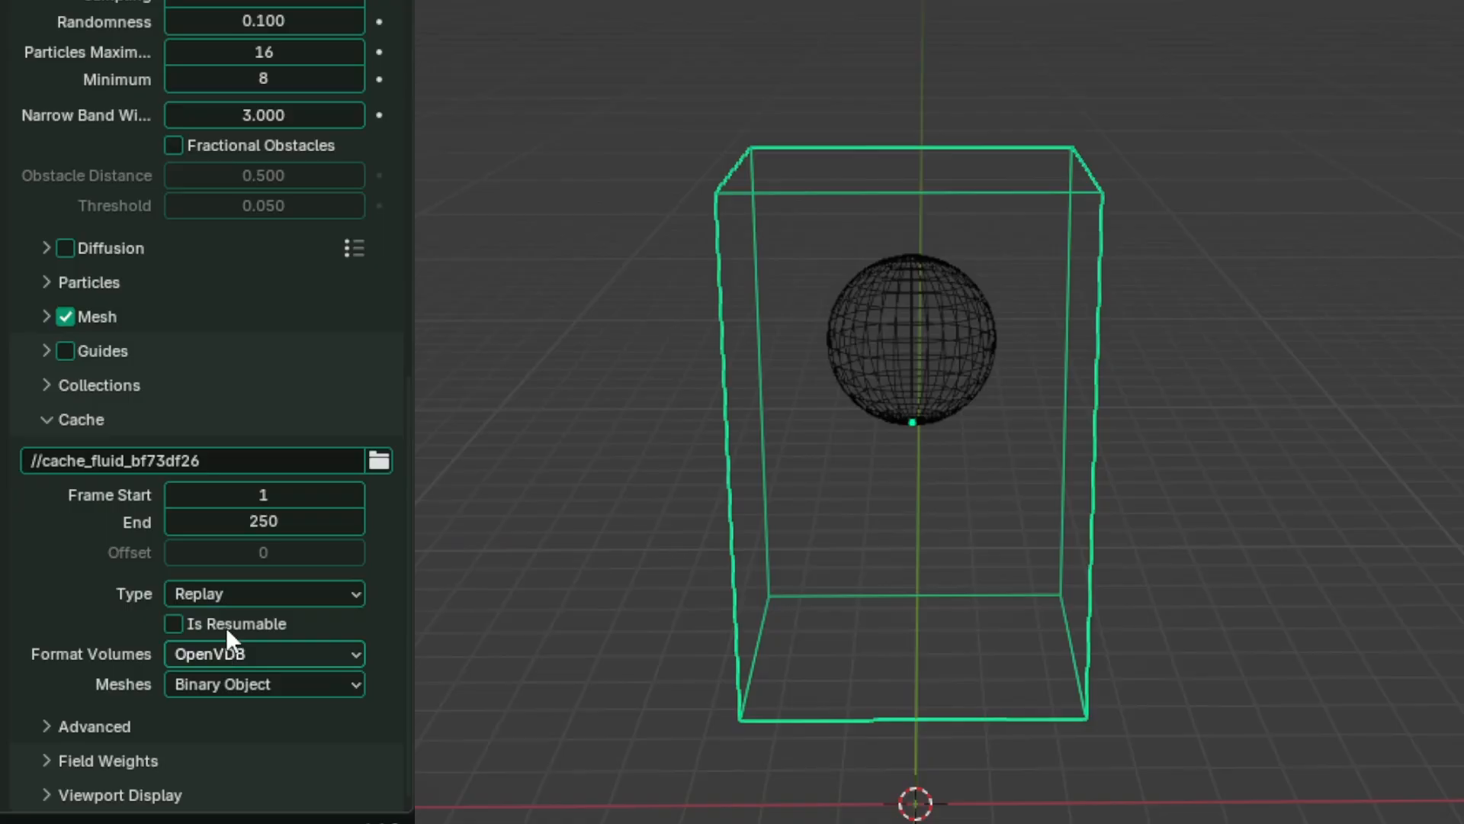
Step: Set the liquid domain's cache type to Modular and enable Is Resumable
click(228, 595)
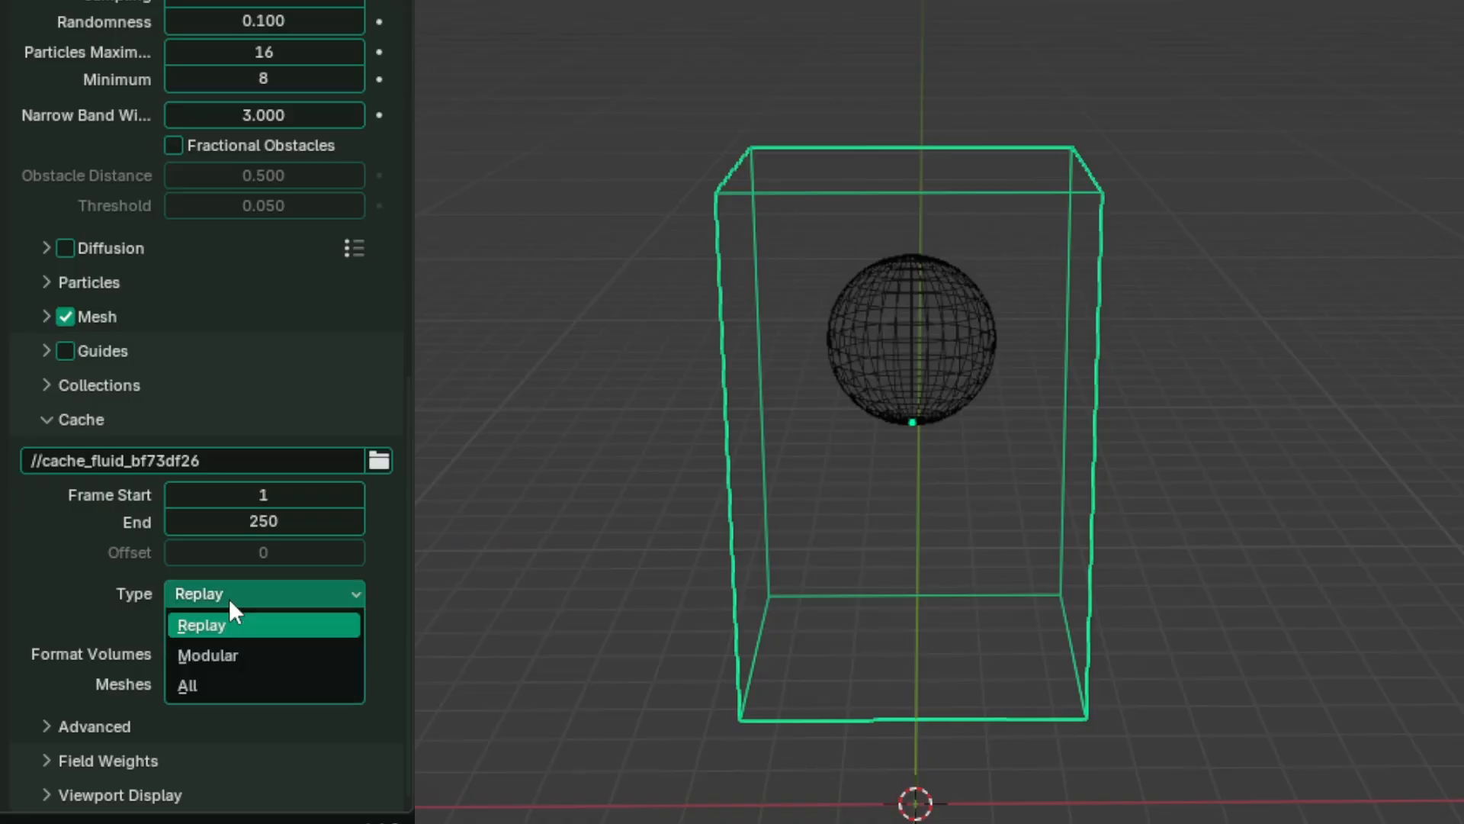
click(217, 656)
click(174, 694)
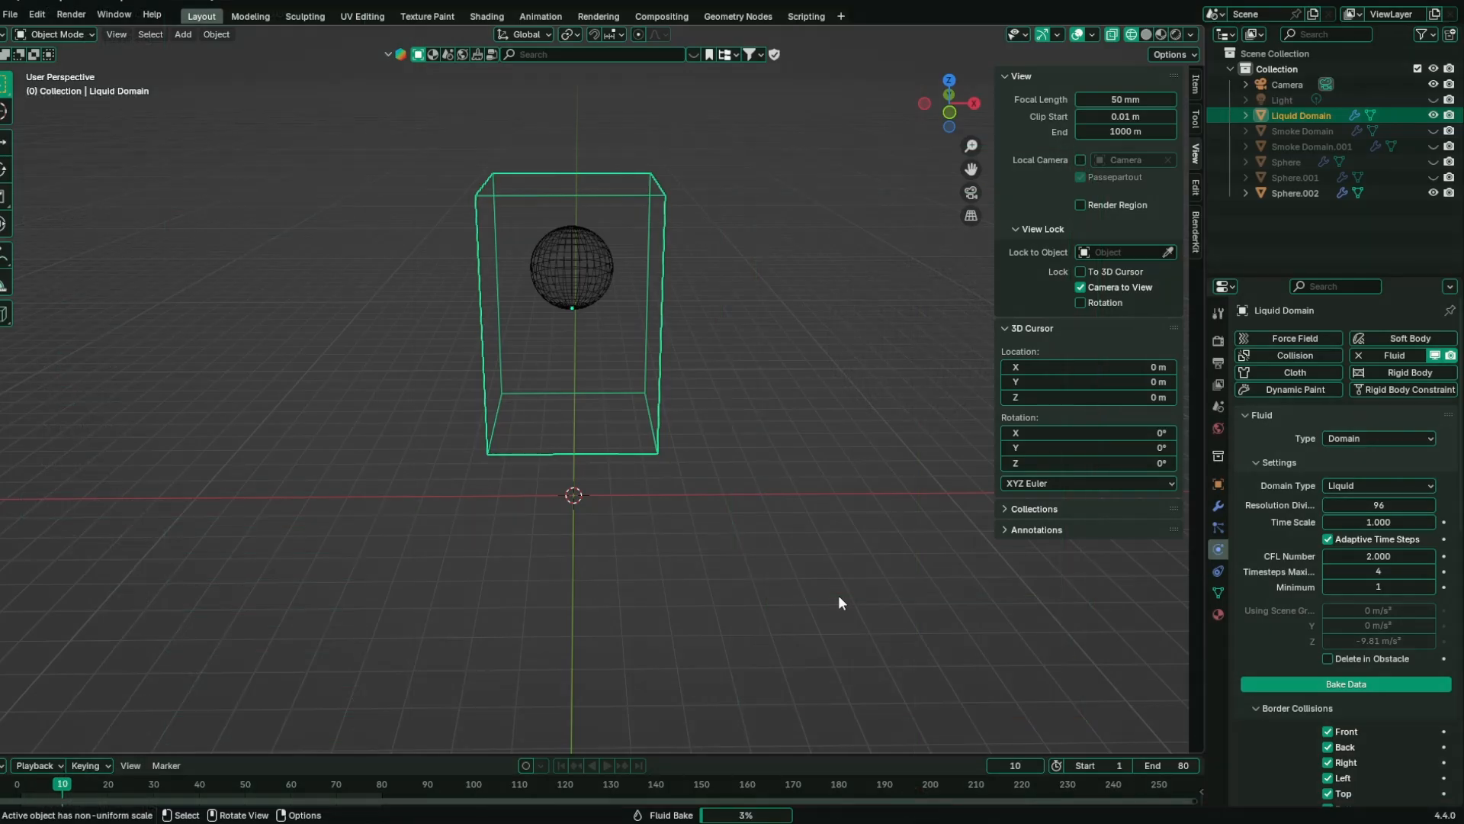
Step: Stop the running fluid bake and play back the liquid simulation
key(Escape)
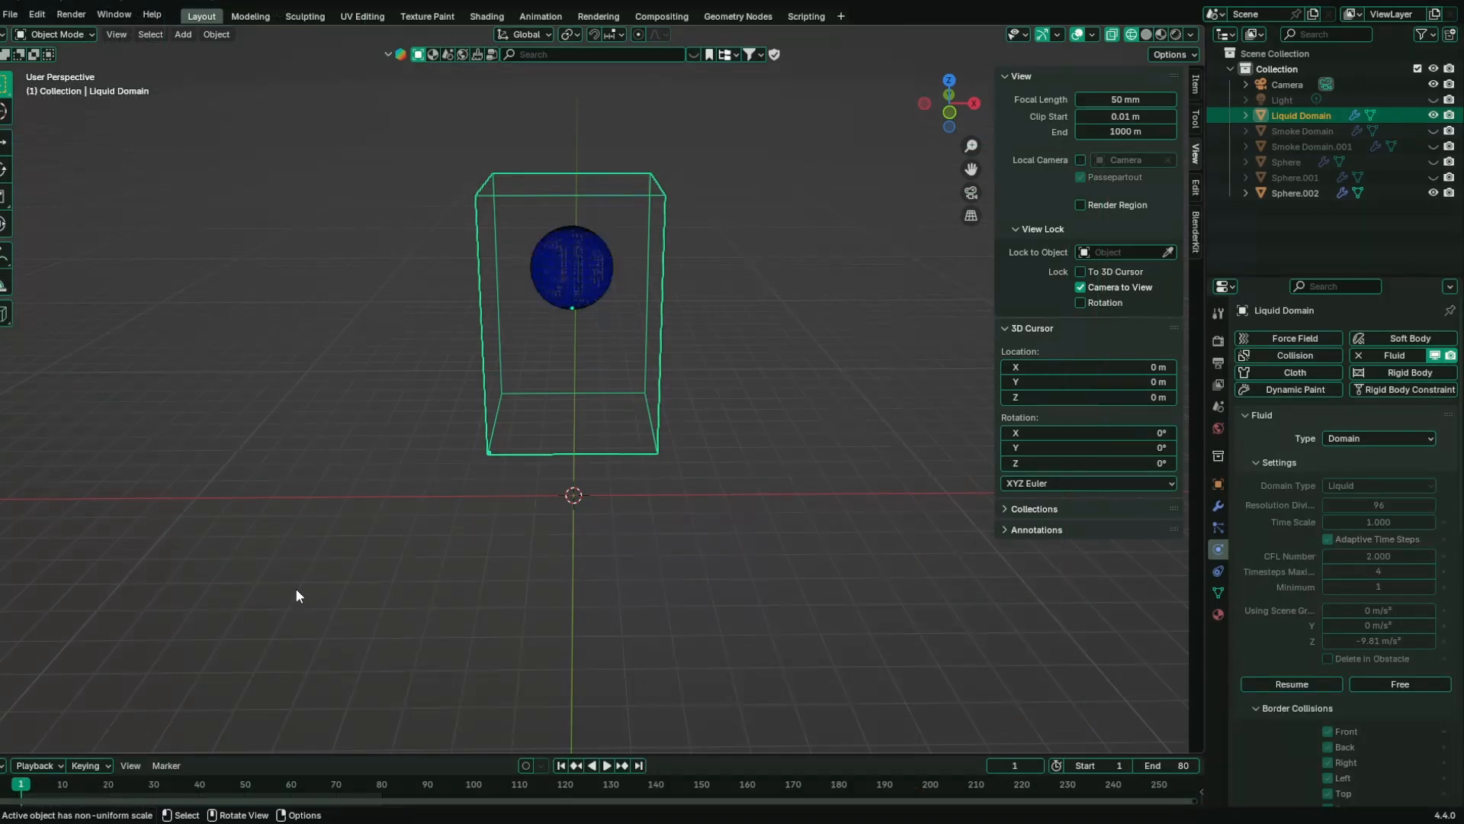
click(296, 589)
key(space)
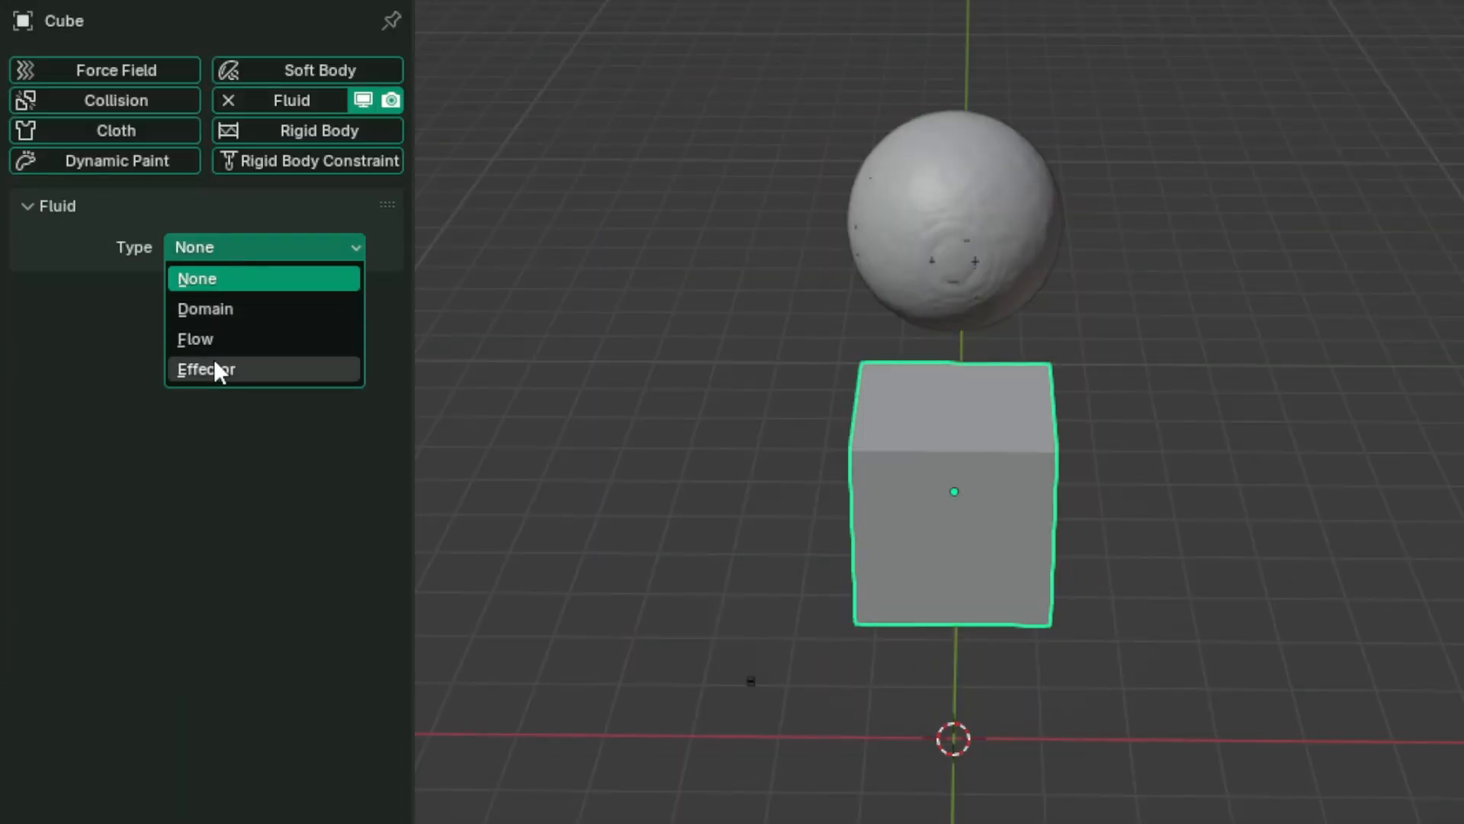
Step: Set the cube's fluid type to Effector and enable Mesh on the liquid domain
click(214, 370)
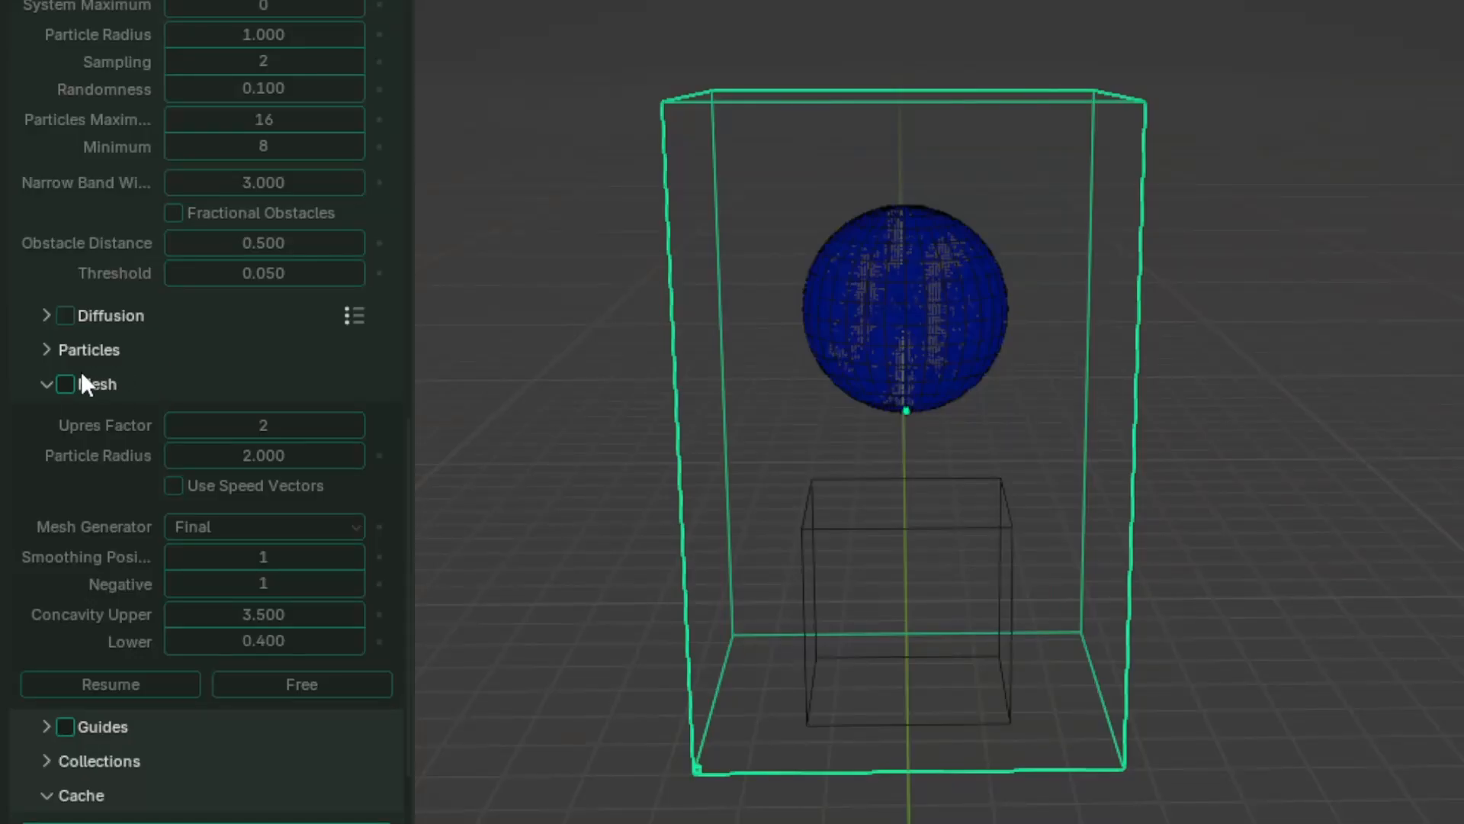
click(67, 383)
Step: Browse the Generate modifiers available for the liquid domain
right_click(1016, 297)
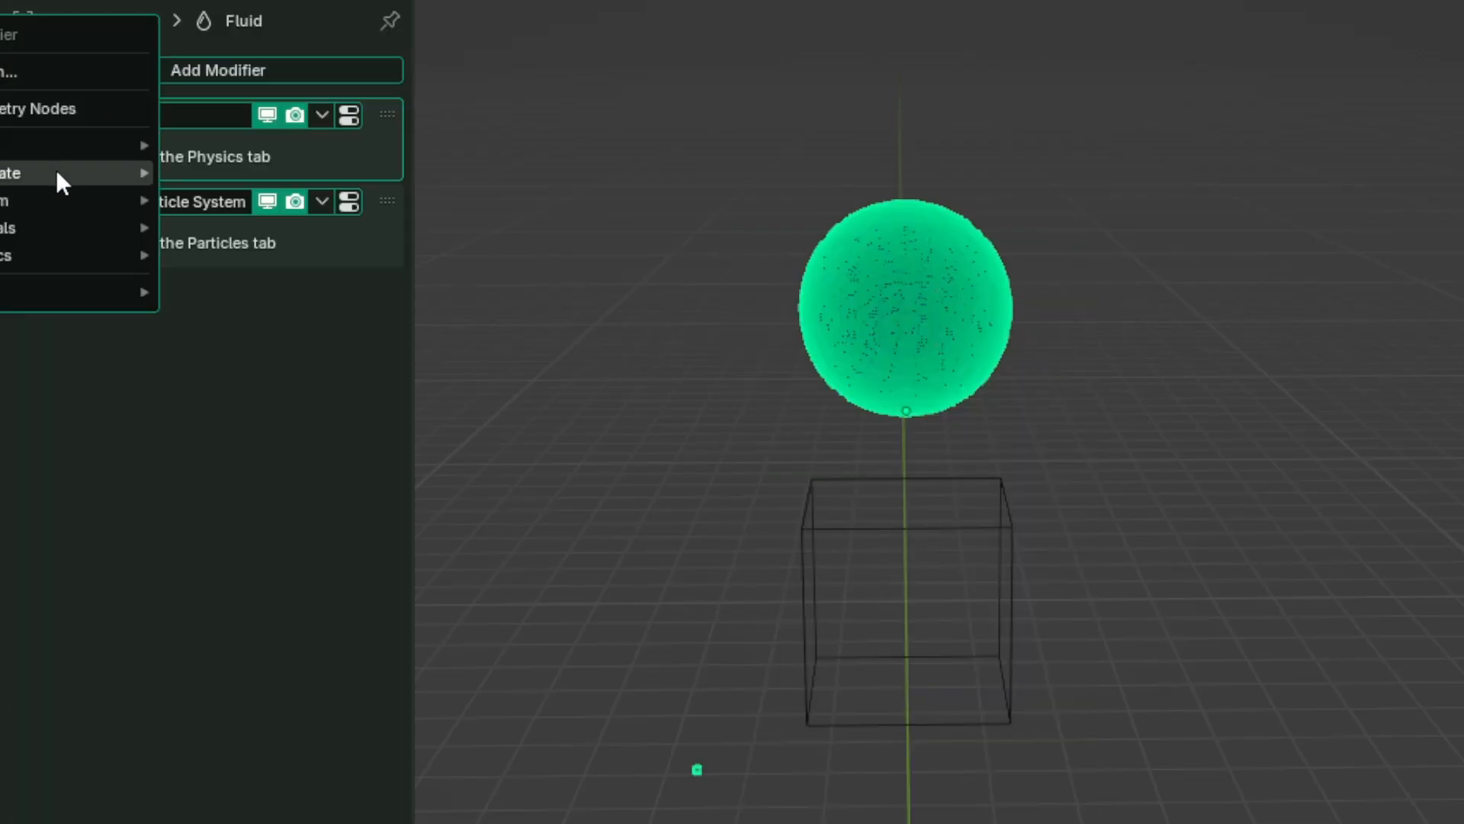
mouse_move(58, 174)
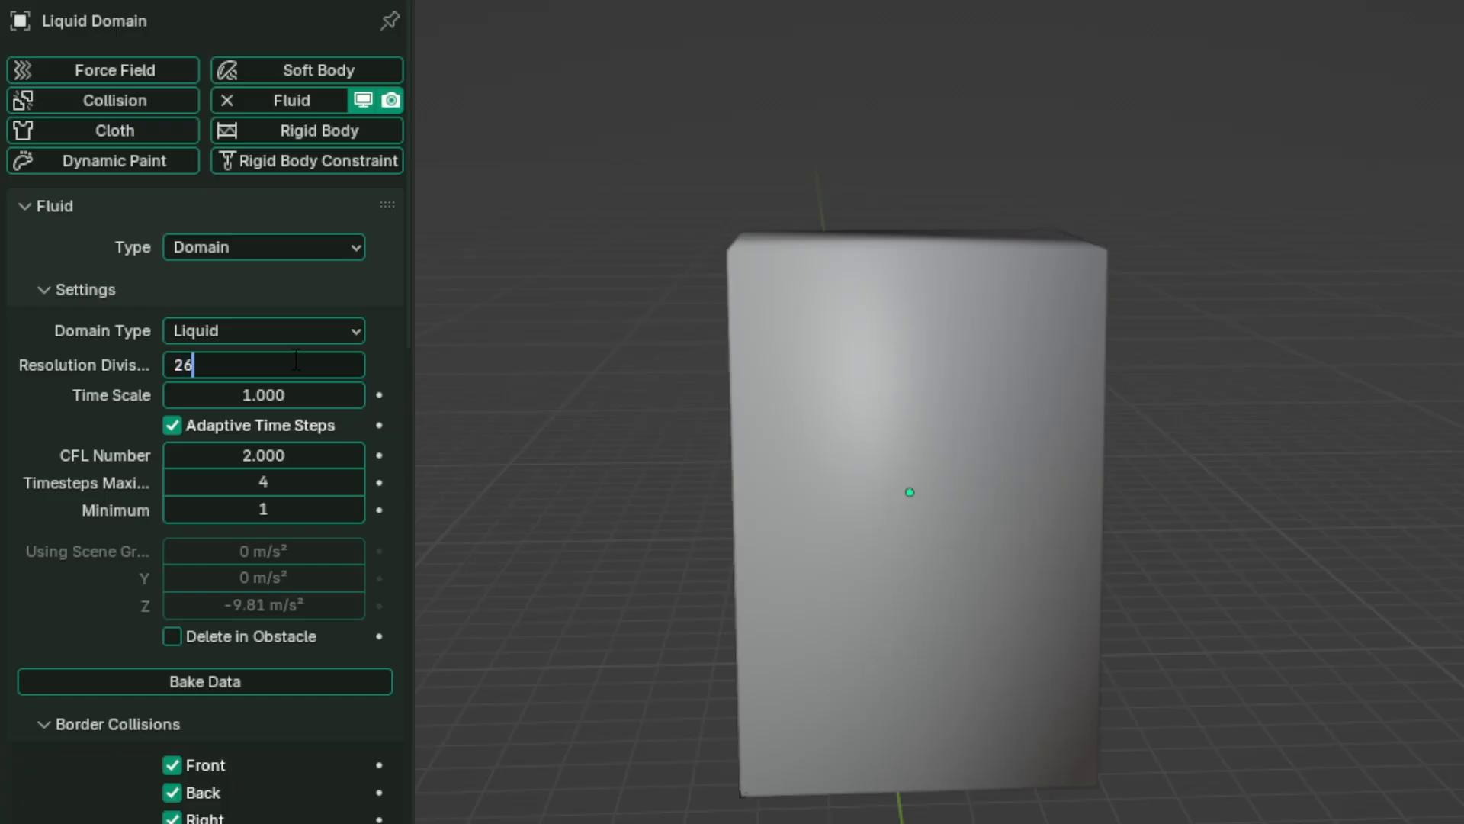
Step: Set the liquid domain's resolution divisions to 26 and duplicate the cylinder effector in place
key(Return)
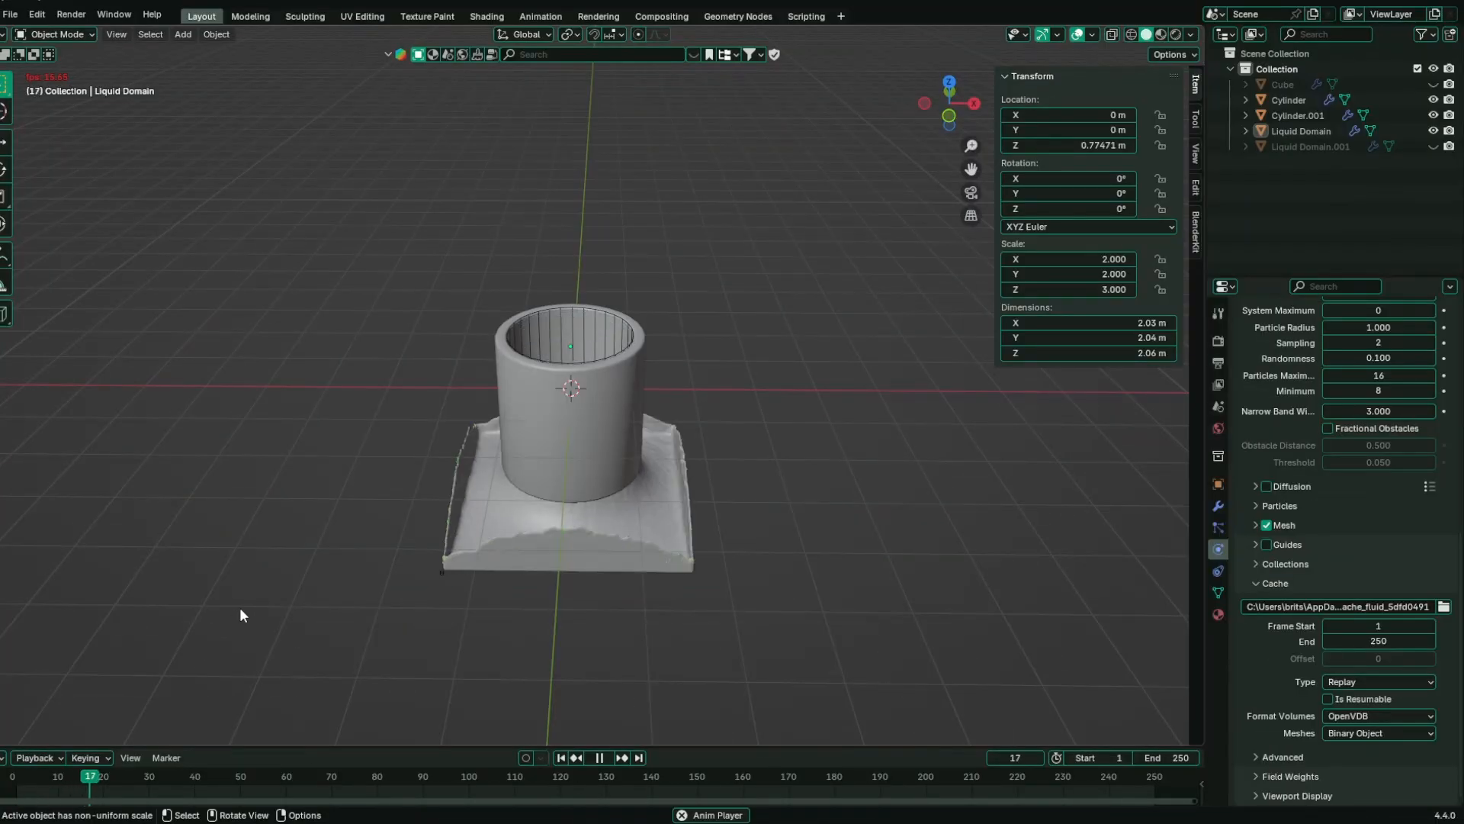
key(shift+d)
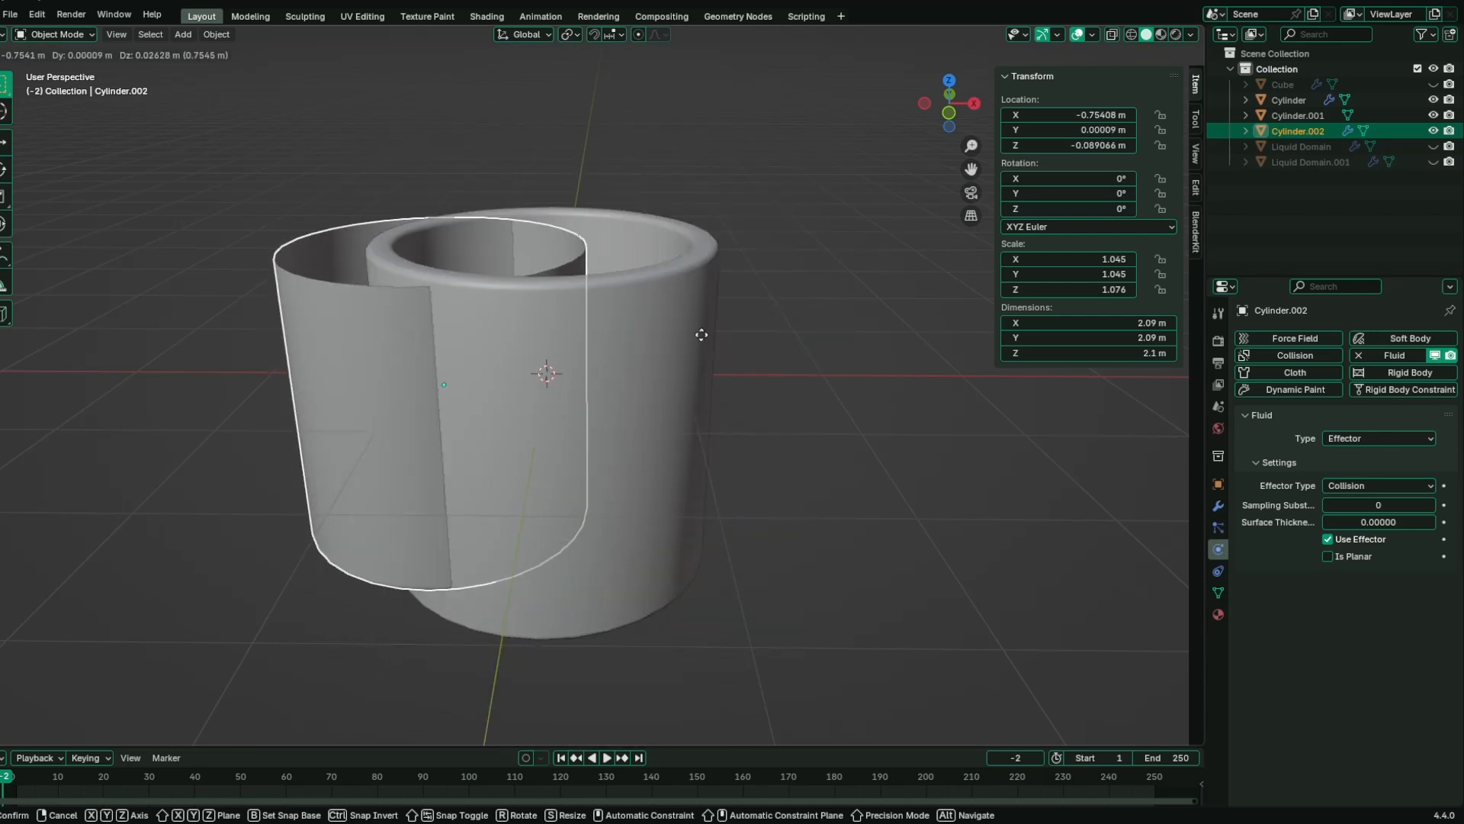
right_click(897, 380)
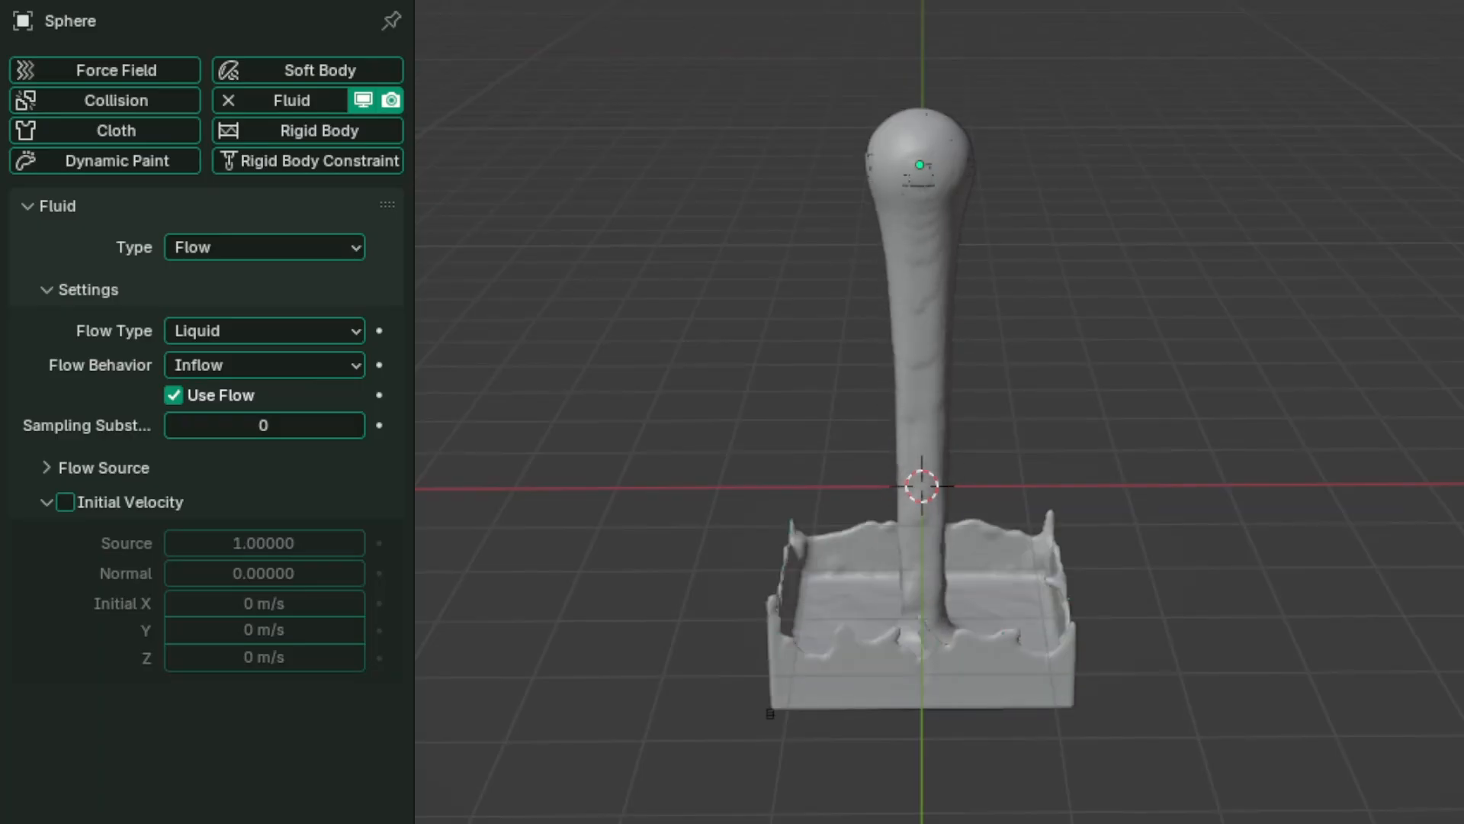
Step: Set the liquid sphere's flow behavior to Inflow
click(236, 365)
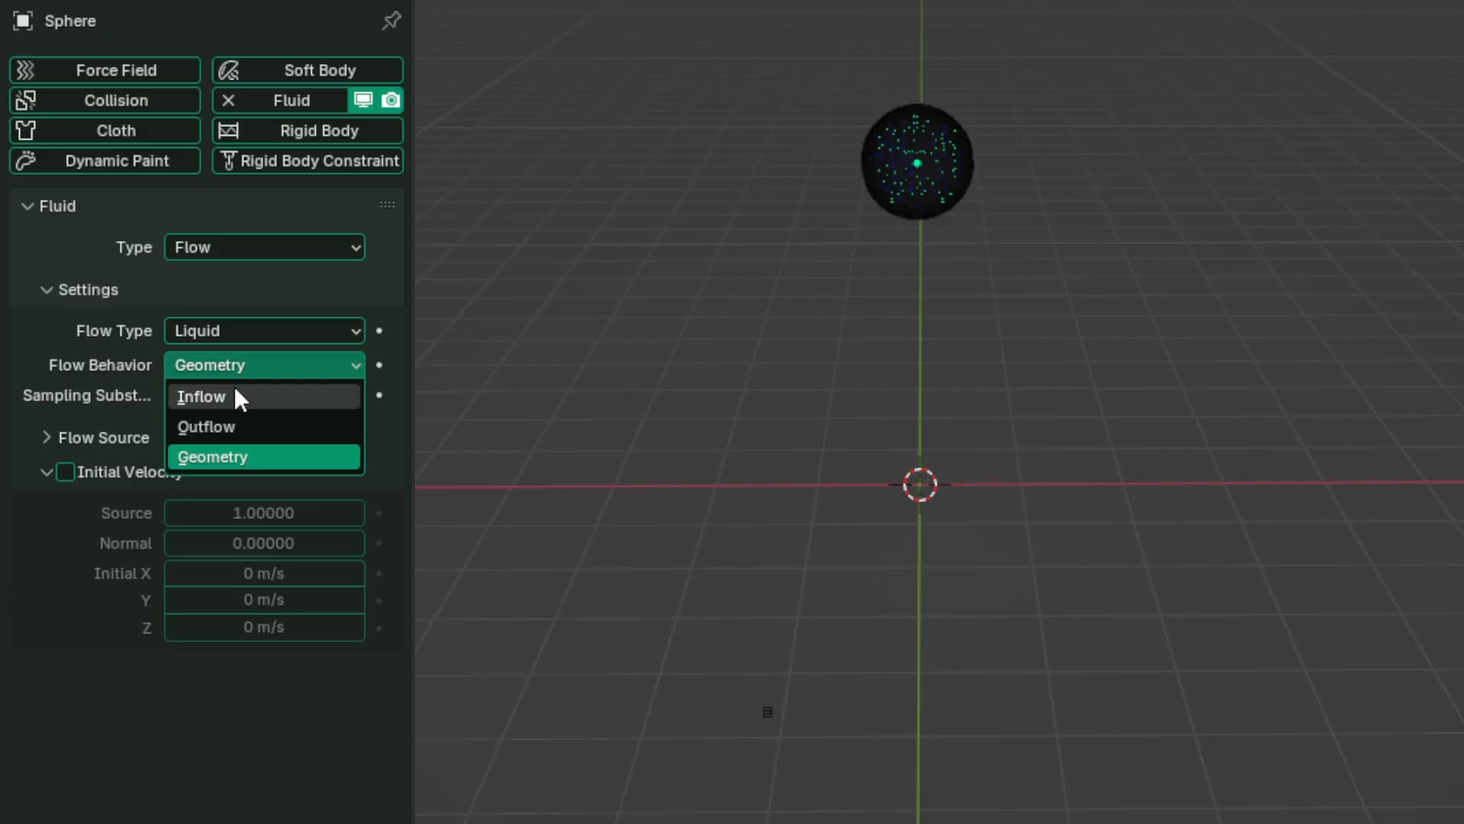
click(236, 394)
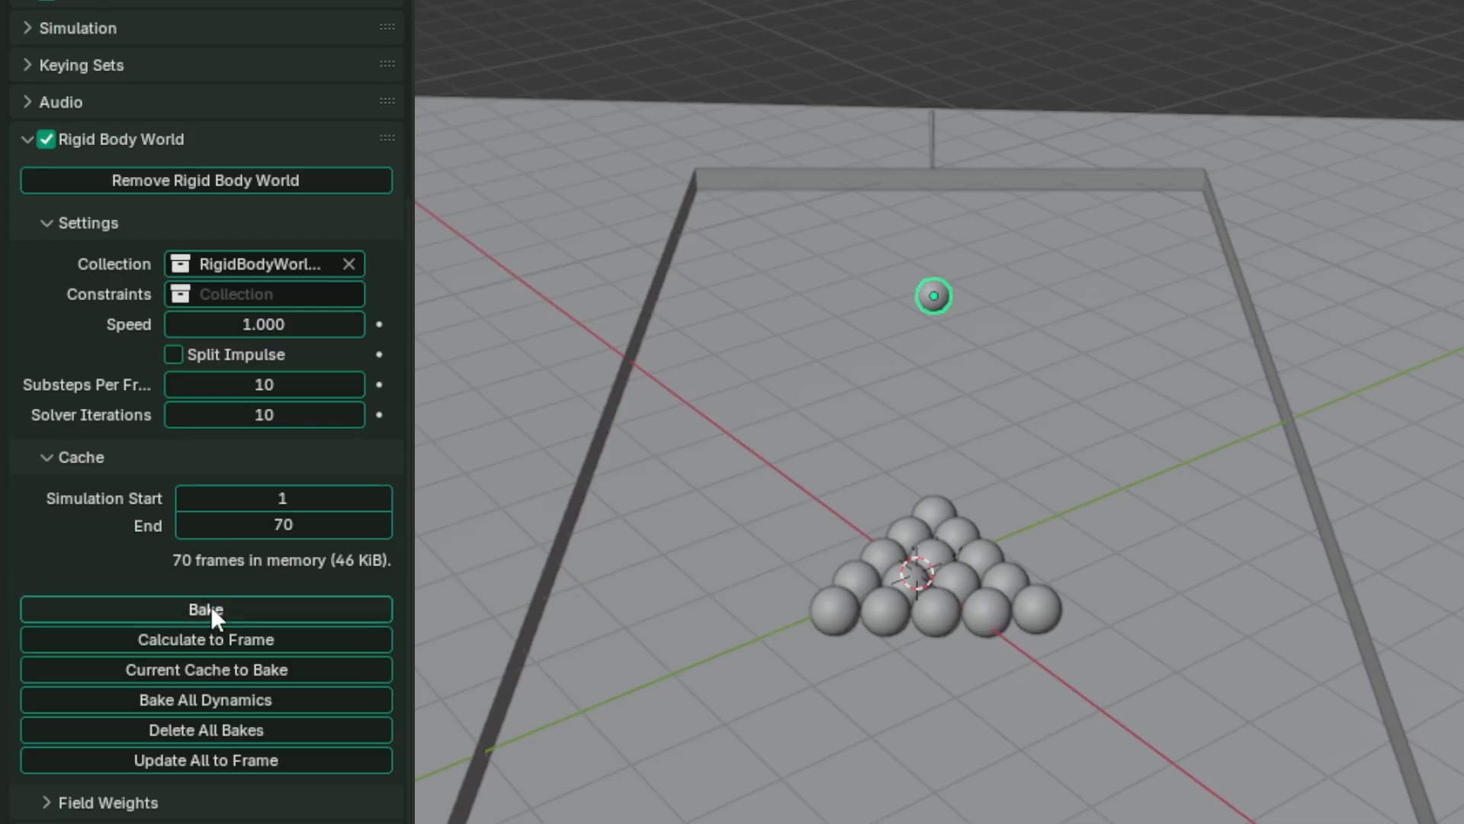
Step: Bake the rigid body simulation of the ball and the racked spheres, and play it
click(210, 605)
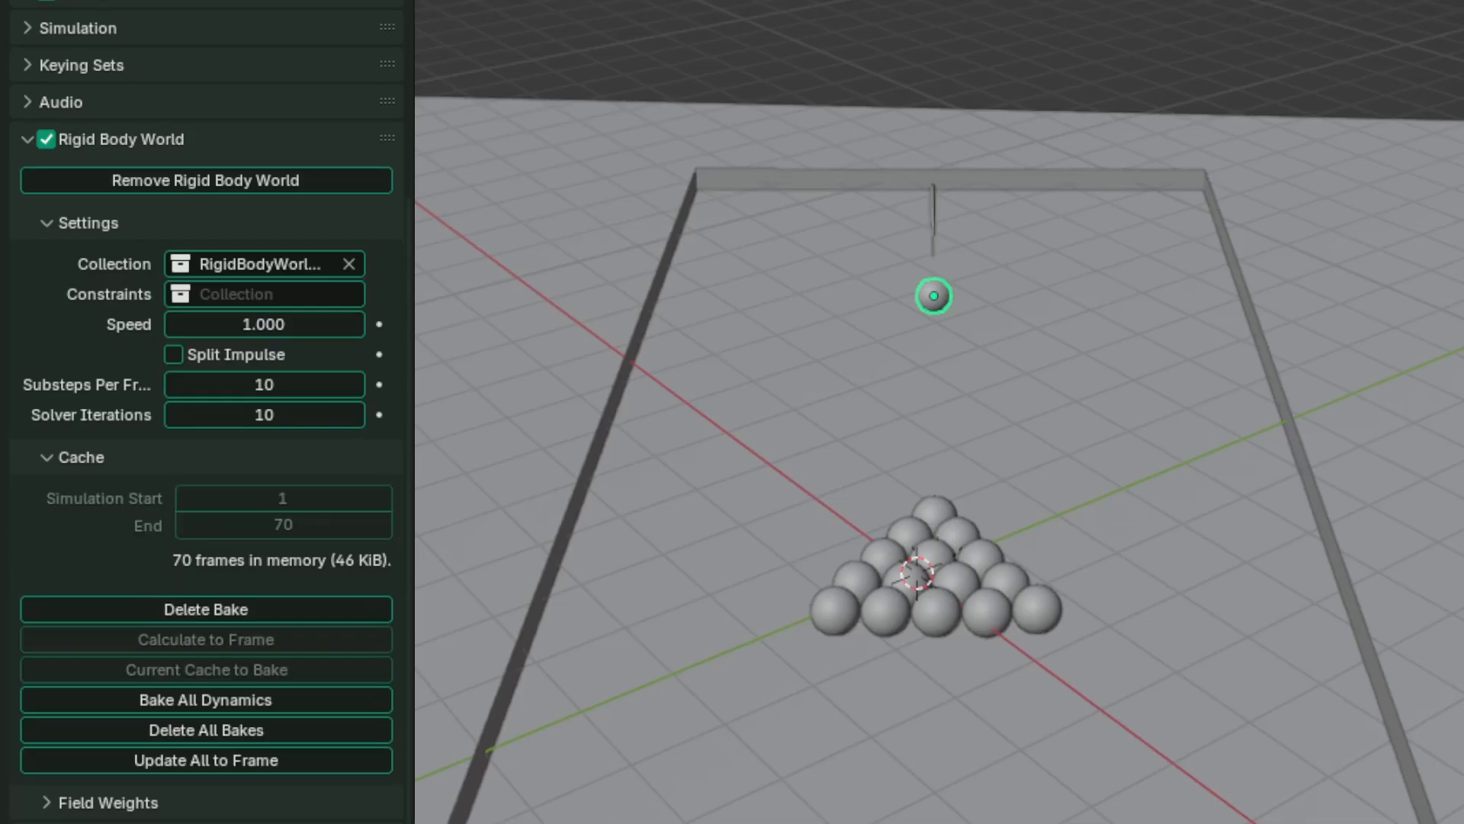
key(space)
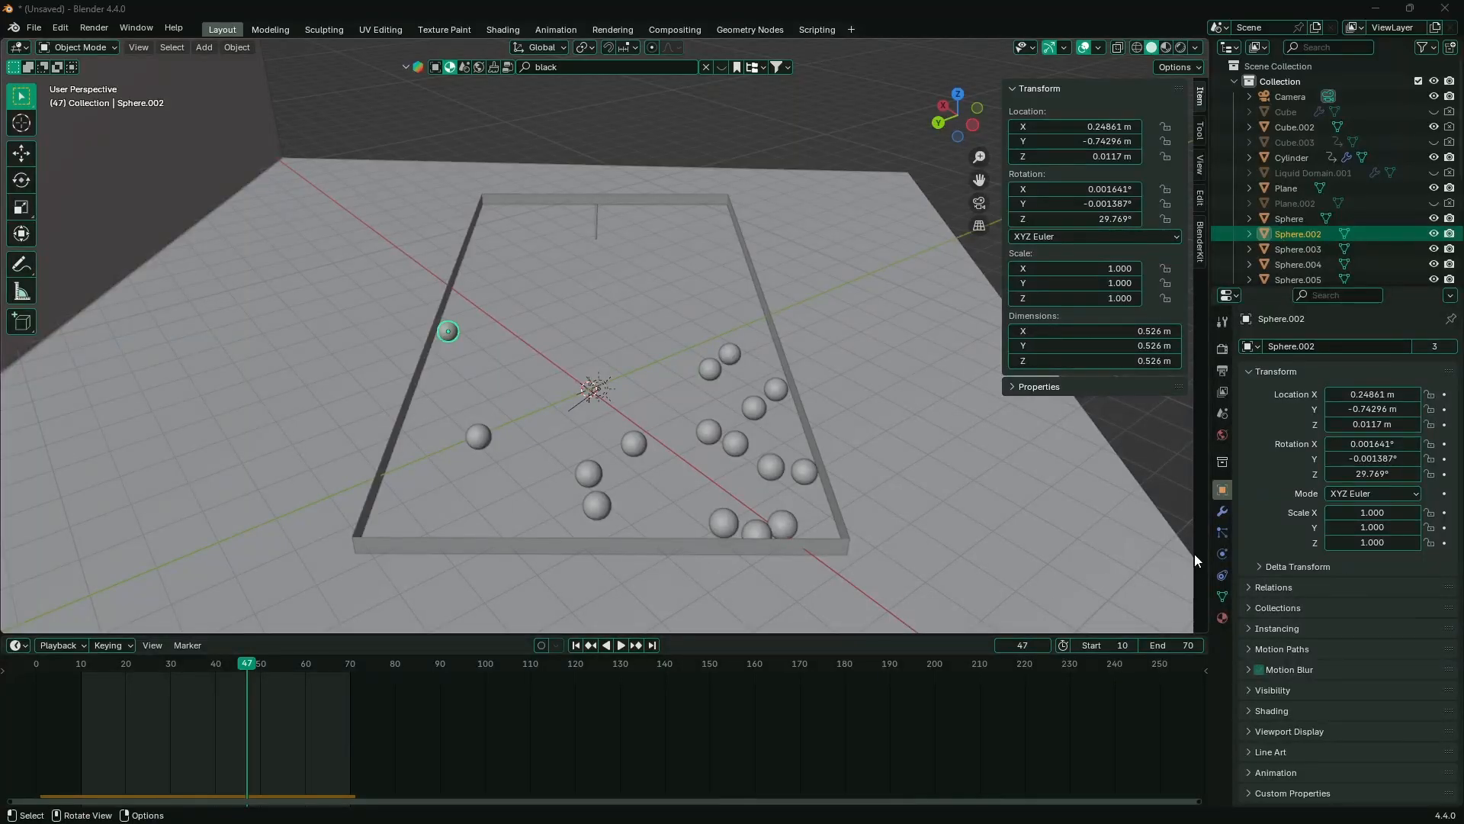
Step: Delete the Rigid Body World bake, bake it again, and play the simulation of the sphere and the cube wall
click(1222, 553)
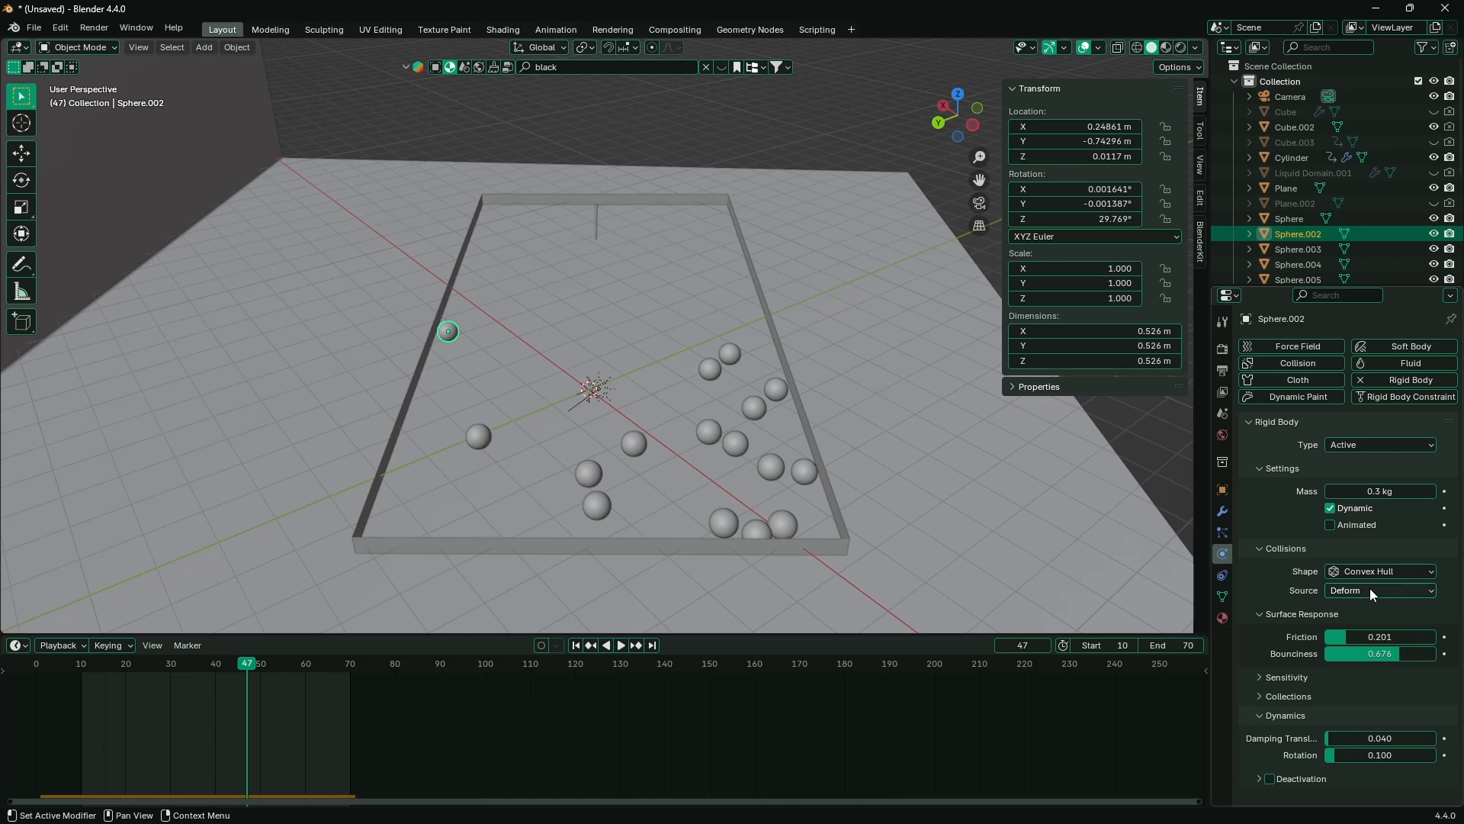
click(1222, 413)
scroll(1300, 473, down, 5)
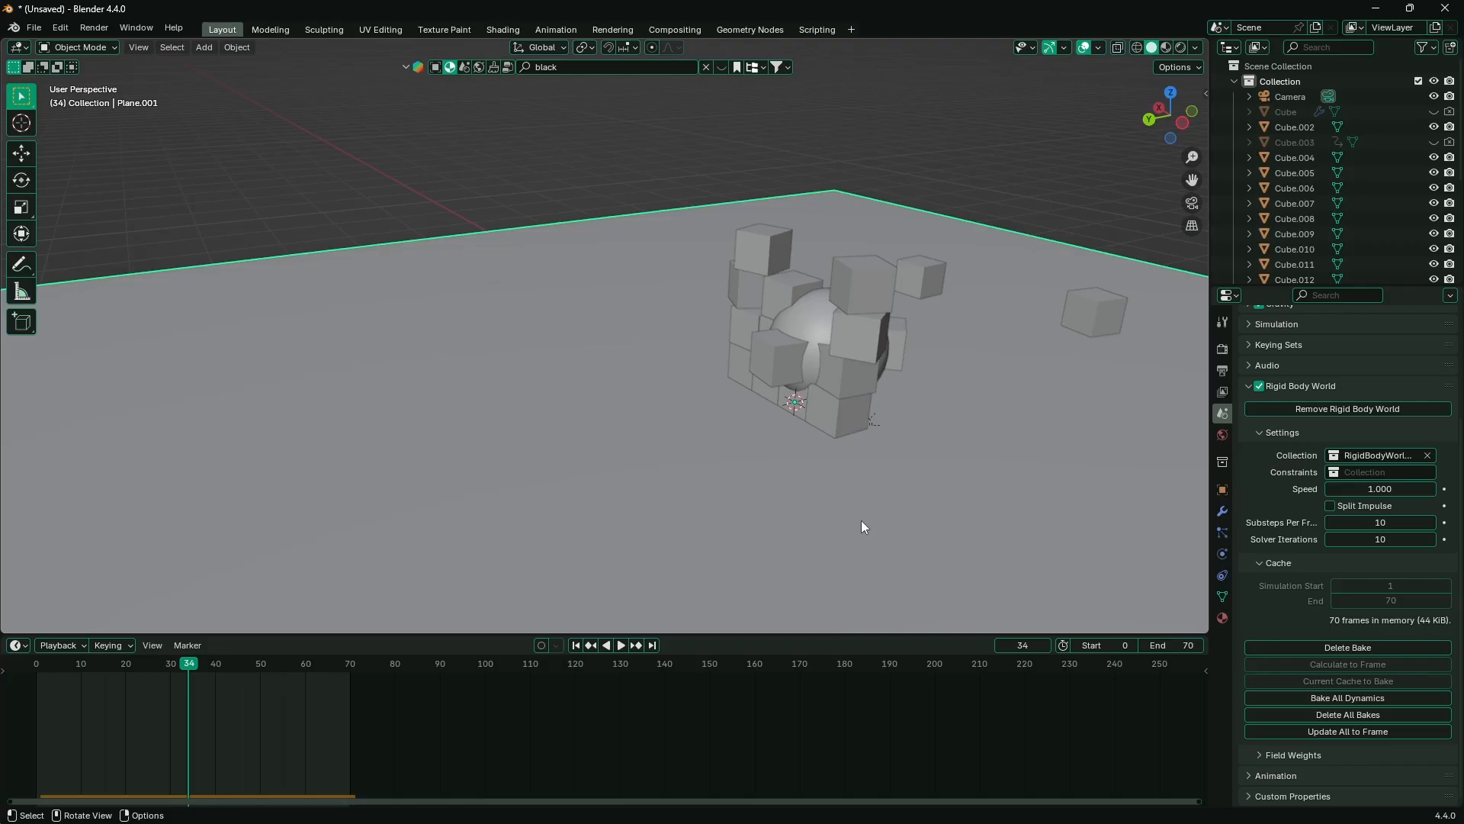
click(1281, 648)
click(1281, 647)
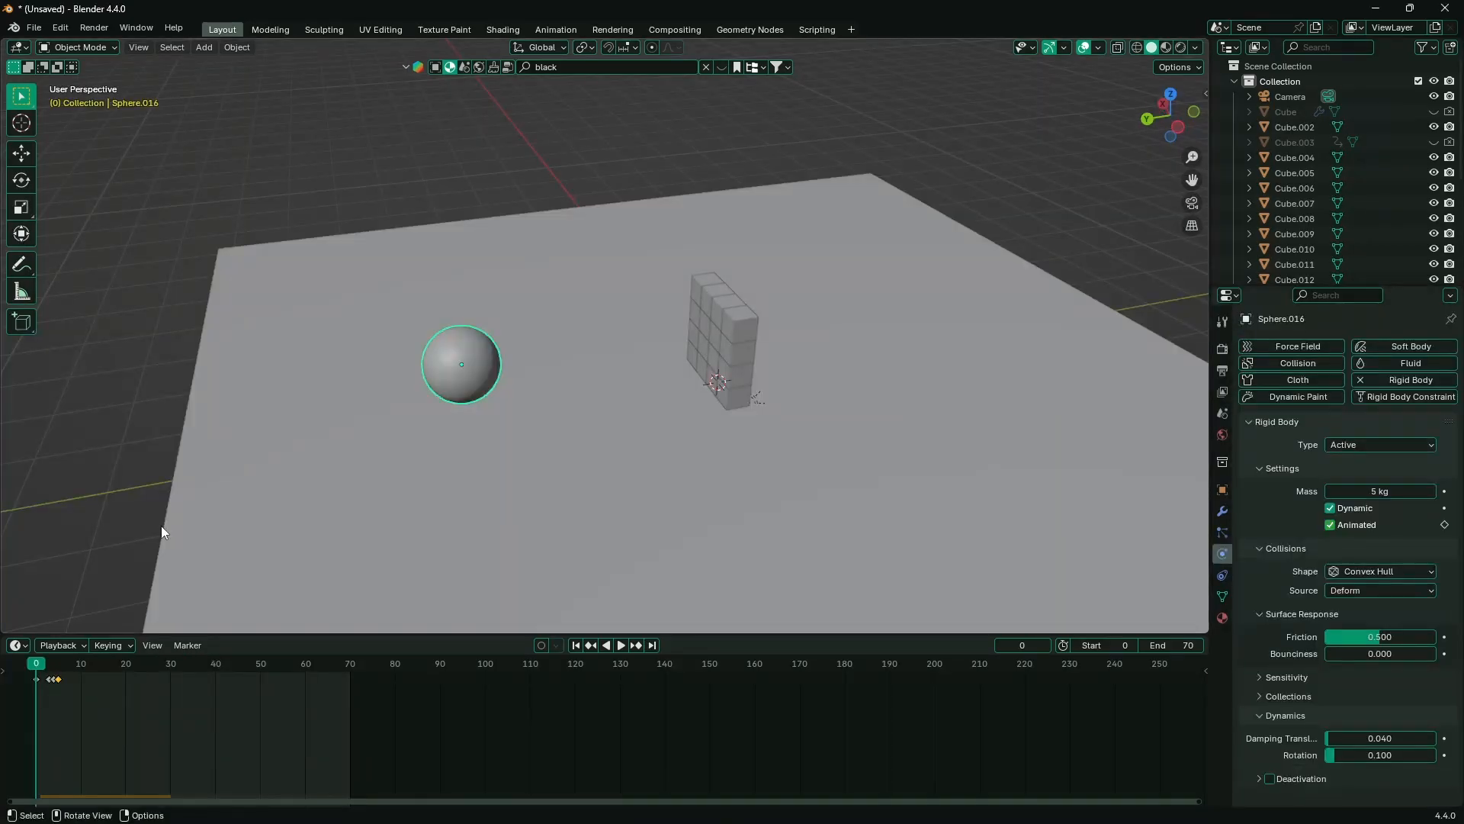
key(space)
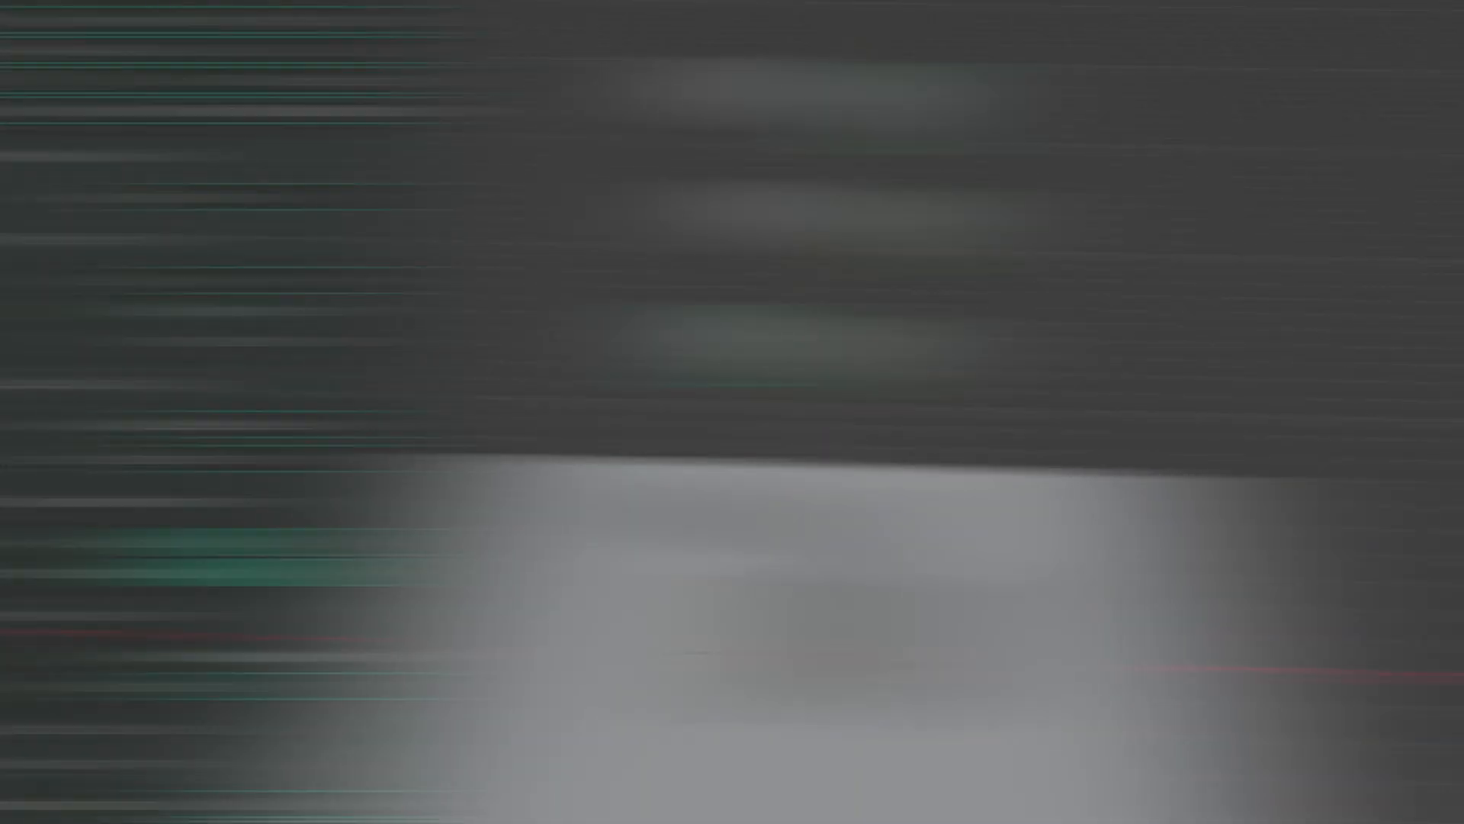
Step: Set the sphere's collision margin to 0.001 m and the hollow cylinder's rigid body collision shape to Mesh
text(.001)
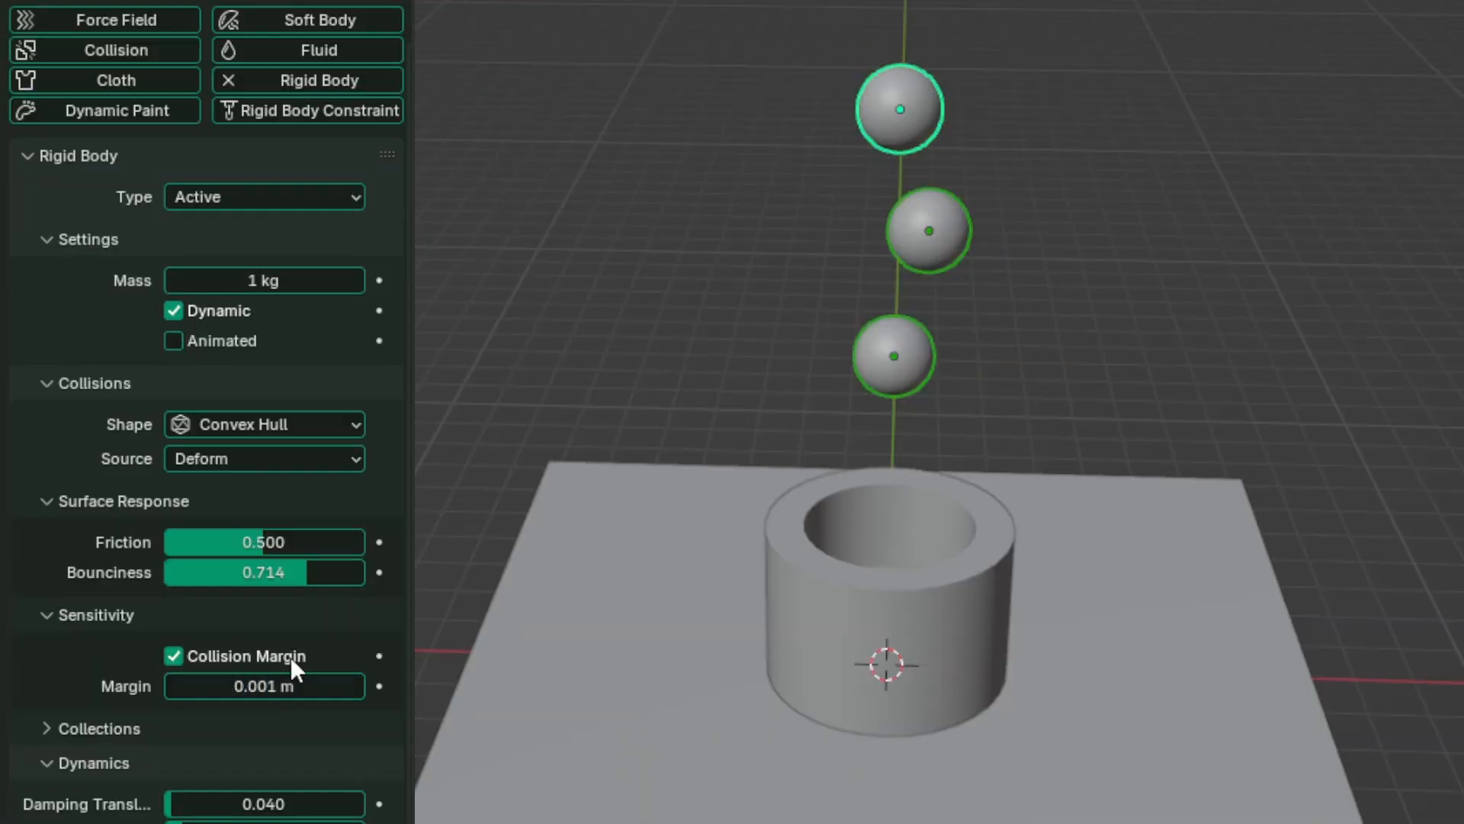
click(970, 557)
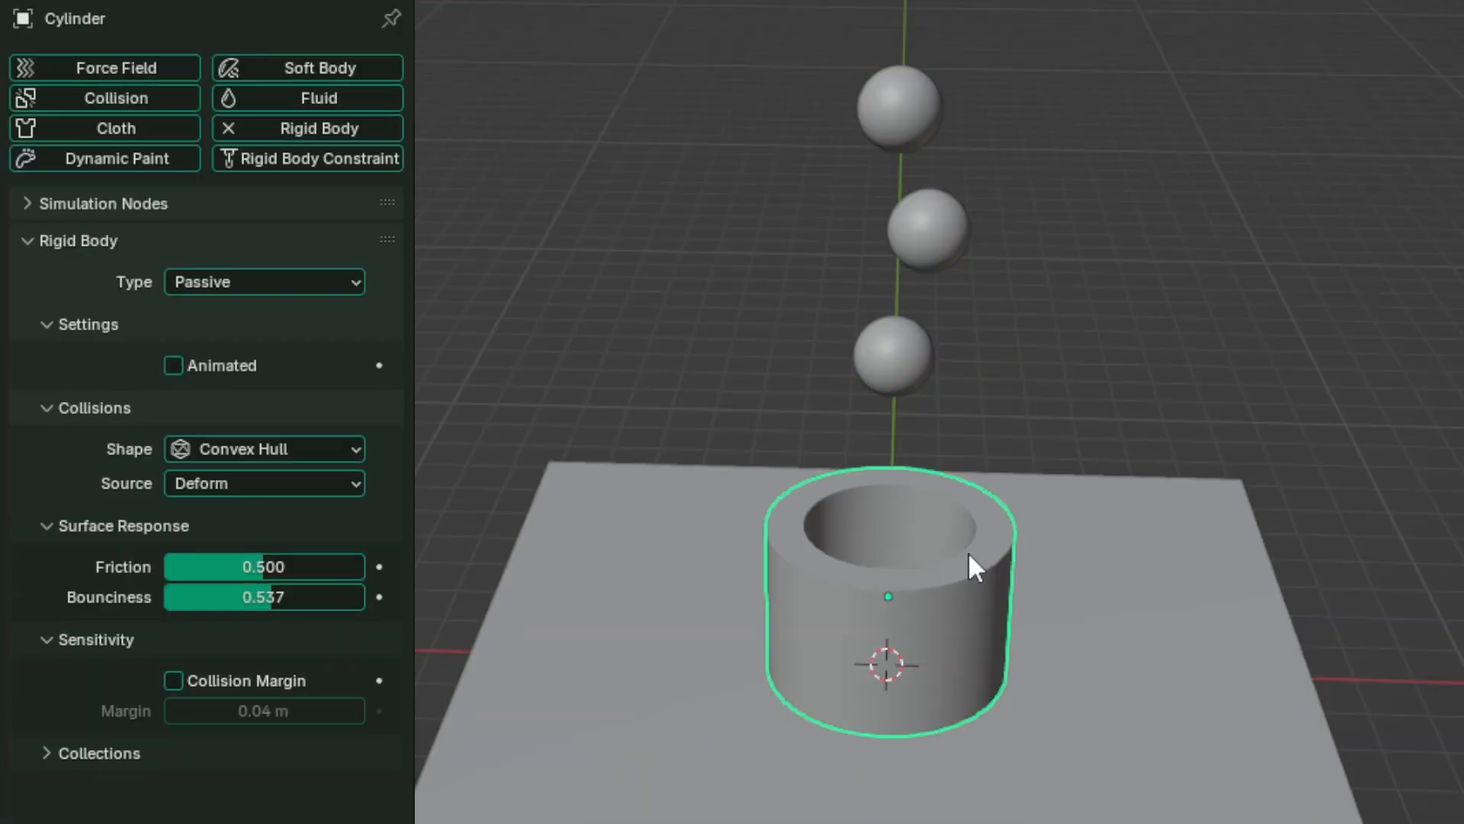
click(259, 455)
click(232, 659)
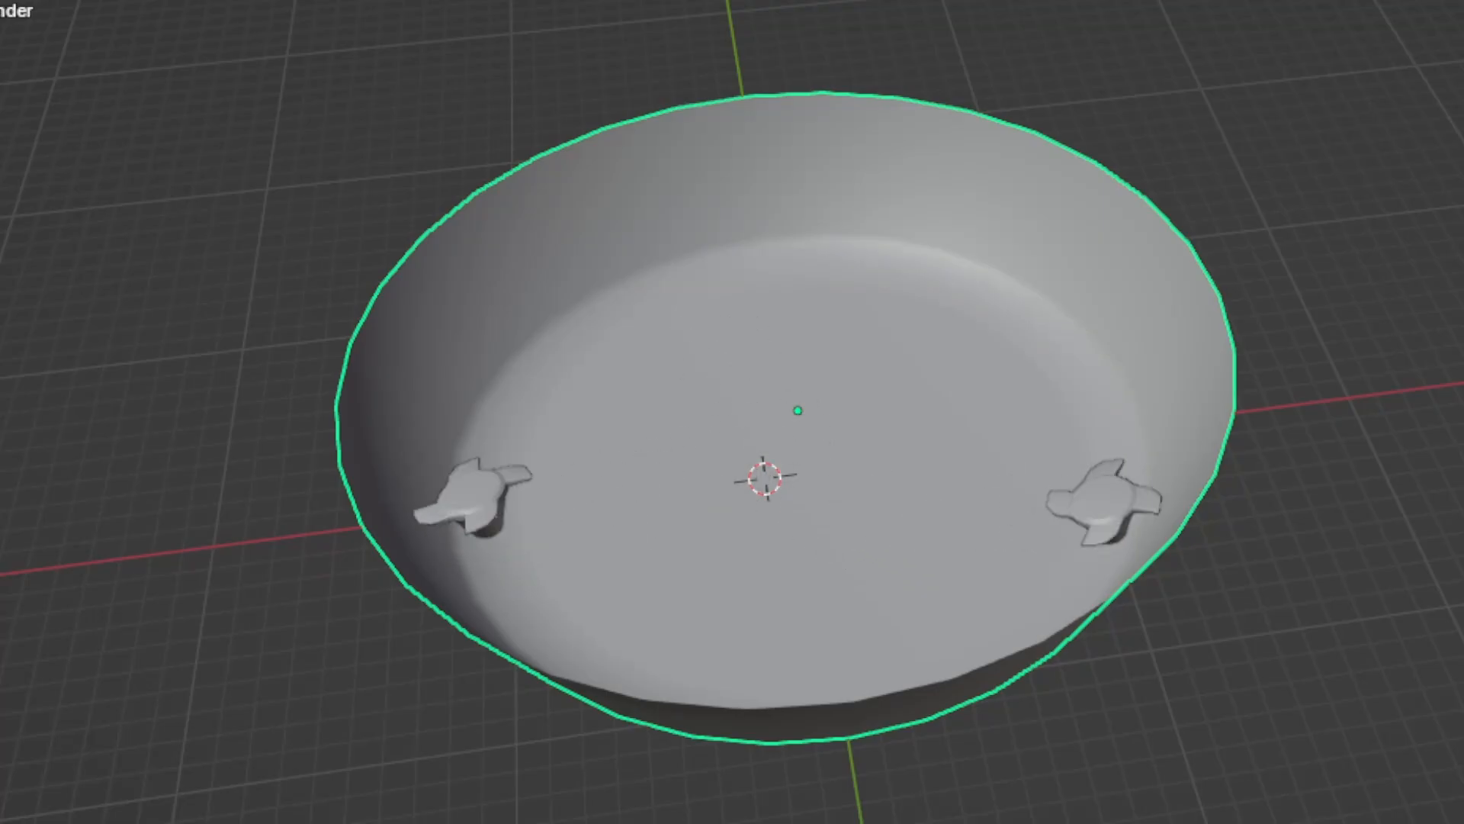
Step: Keyframe the spinning top's motion in the bowl and its rigid body Animated option at frame 11
key(i)
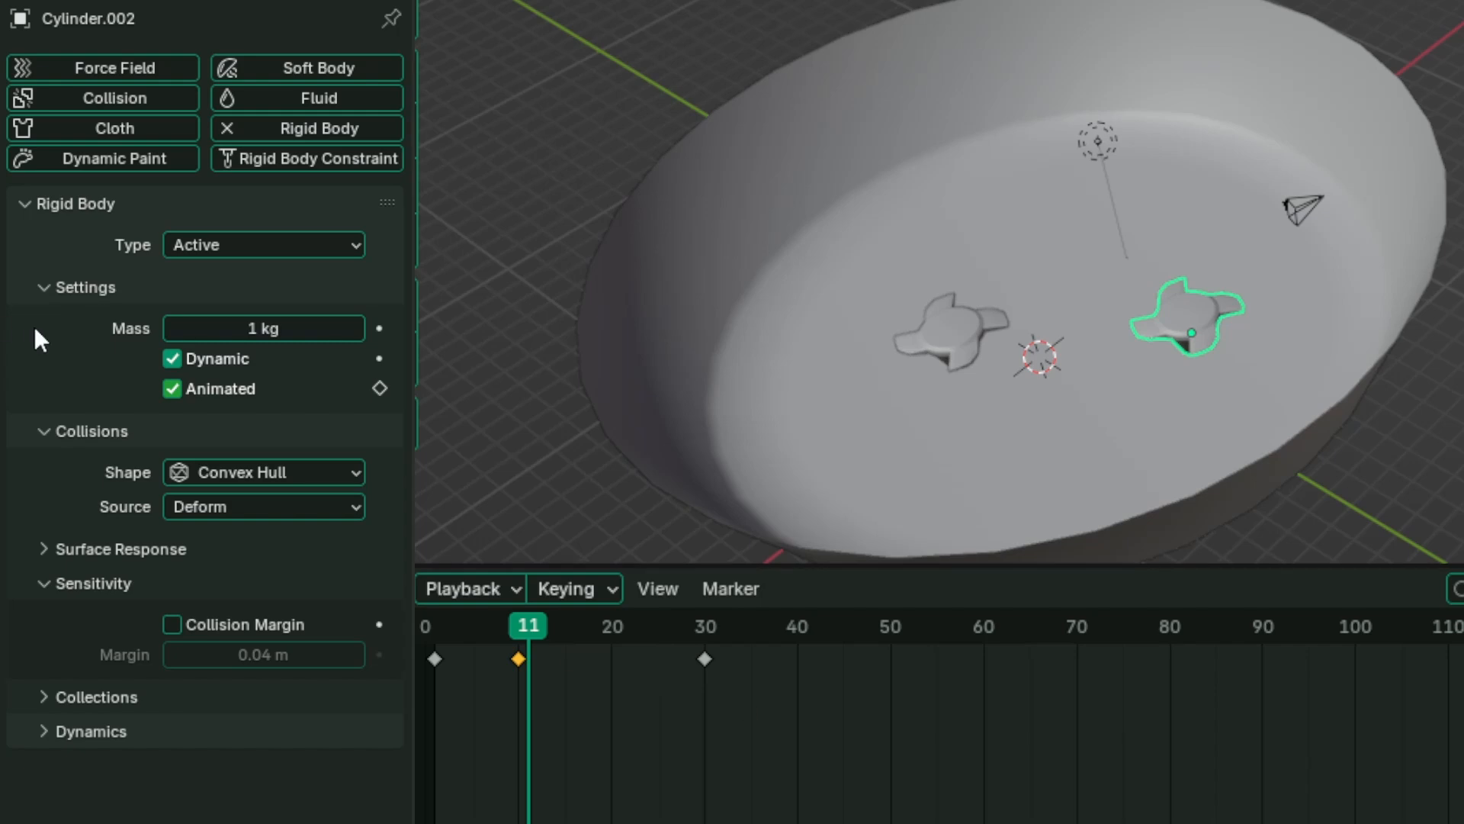
key(i)
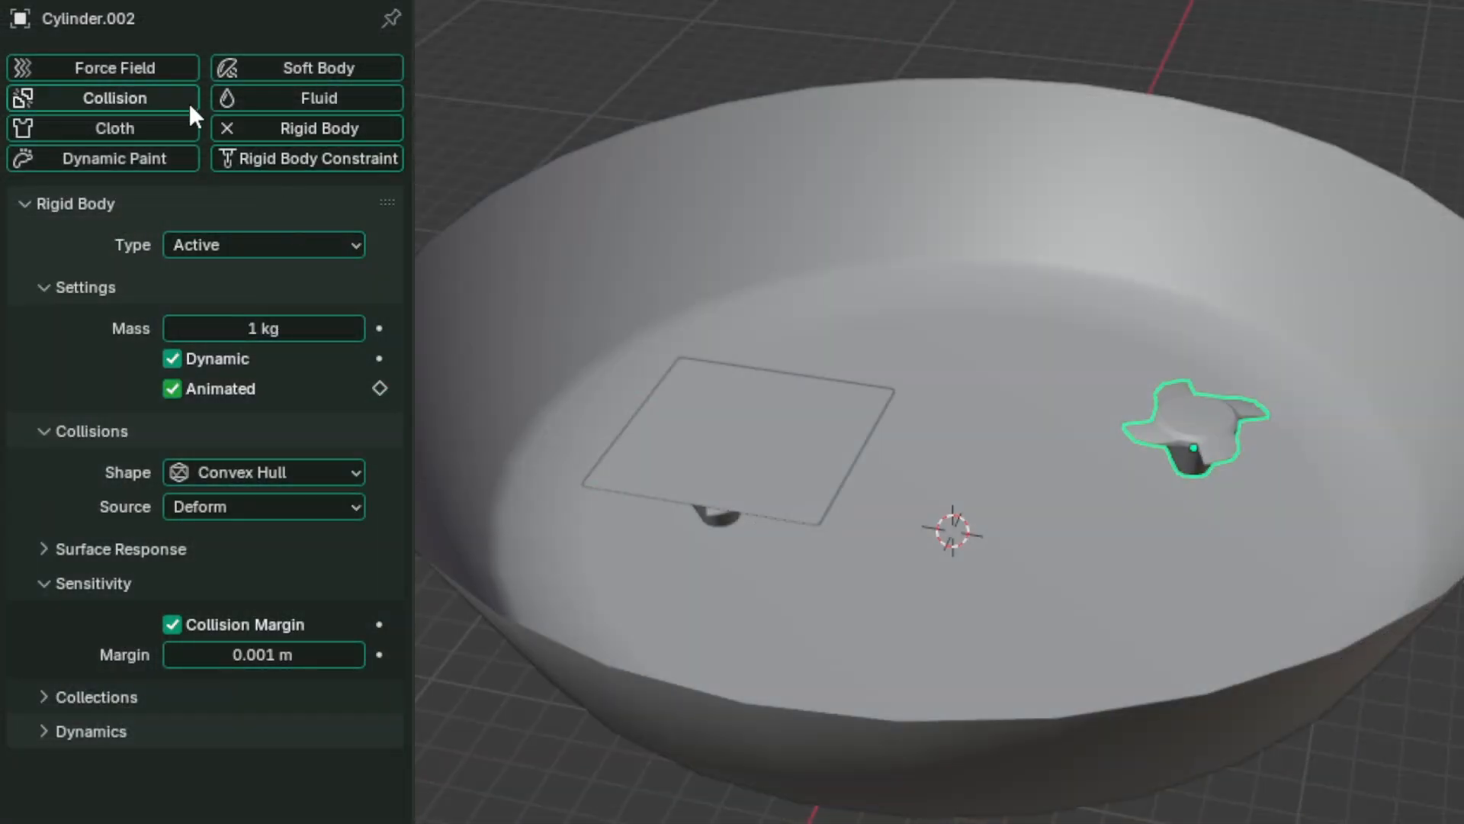
Step: Give Cylinder.002 fluid physics of type Effector and delete the Rigid Body World bake
click(183, 98)
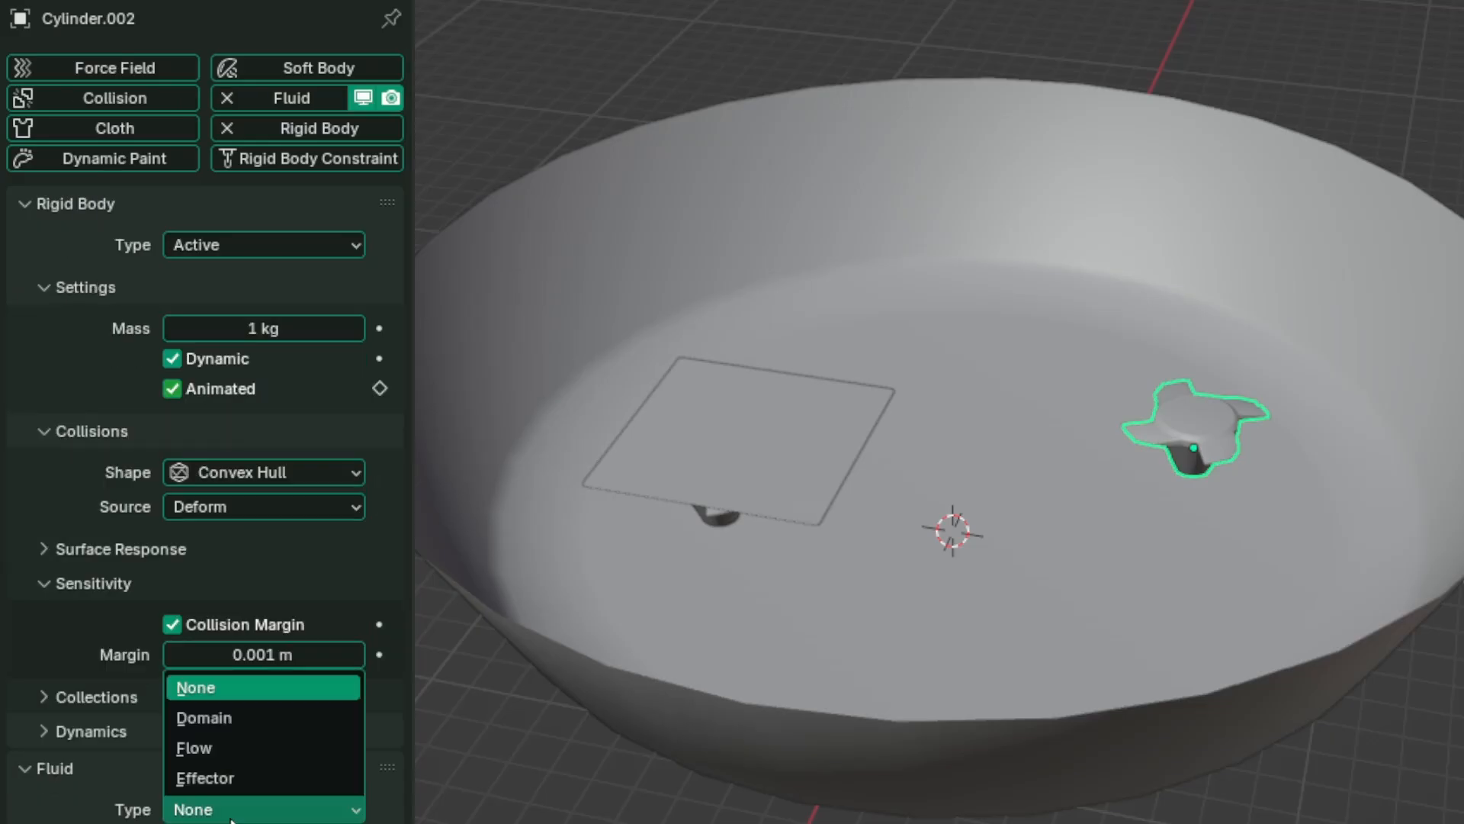
click(230, 771)
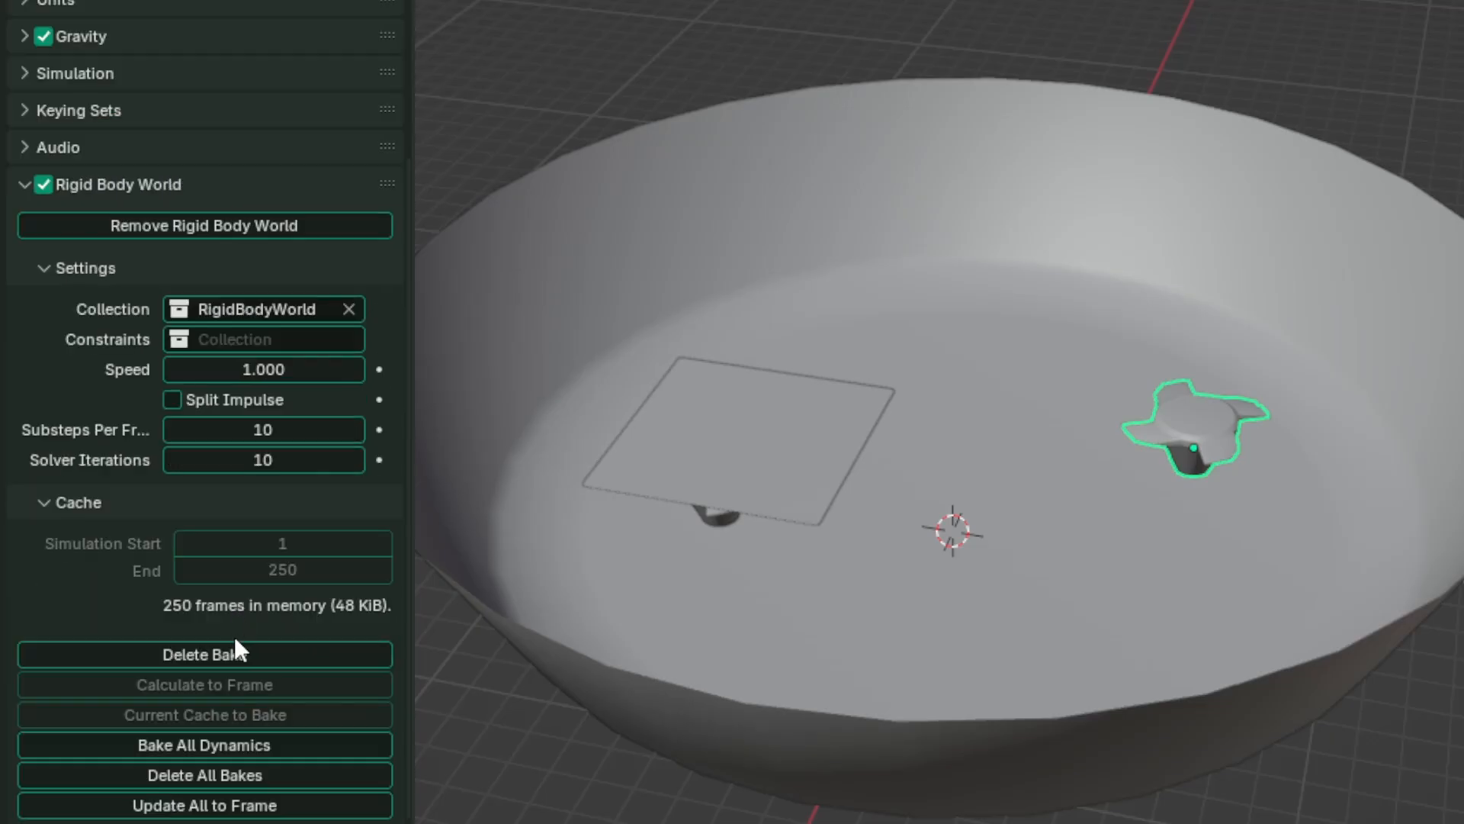
click(236, 643)
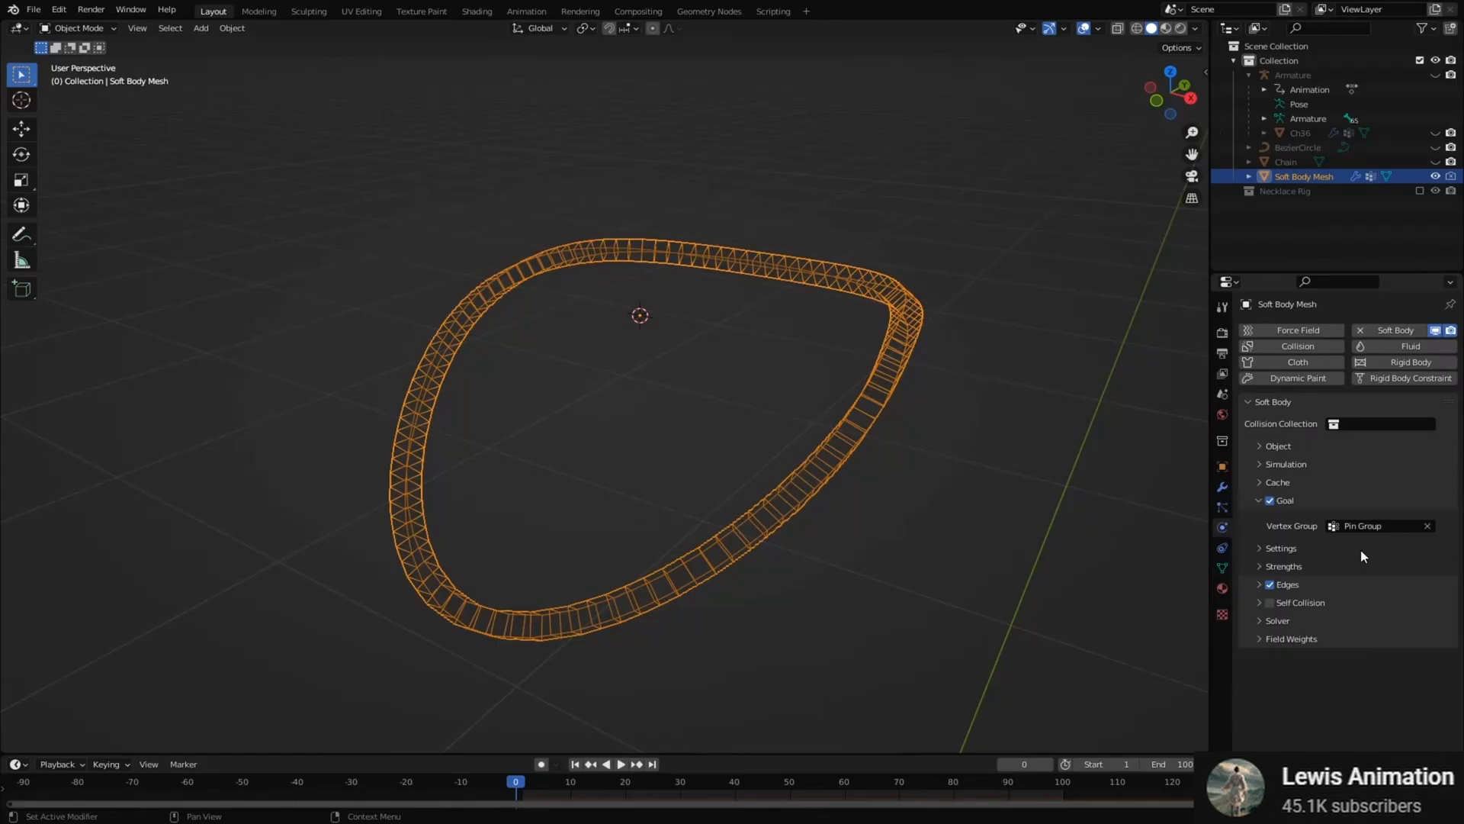
Step: Expand the soft body's goal strength settings and play the simulation of the Pin Group-pinned Soft Body Mesh
click(1279, 566)
key(space)
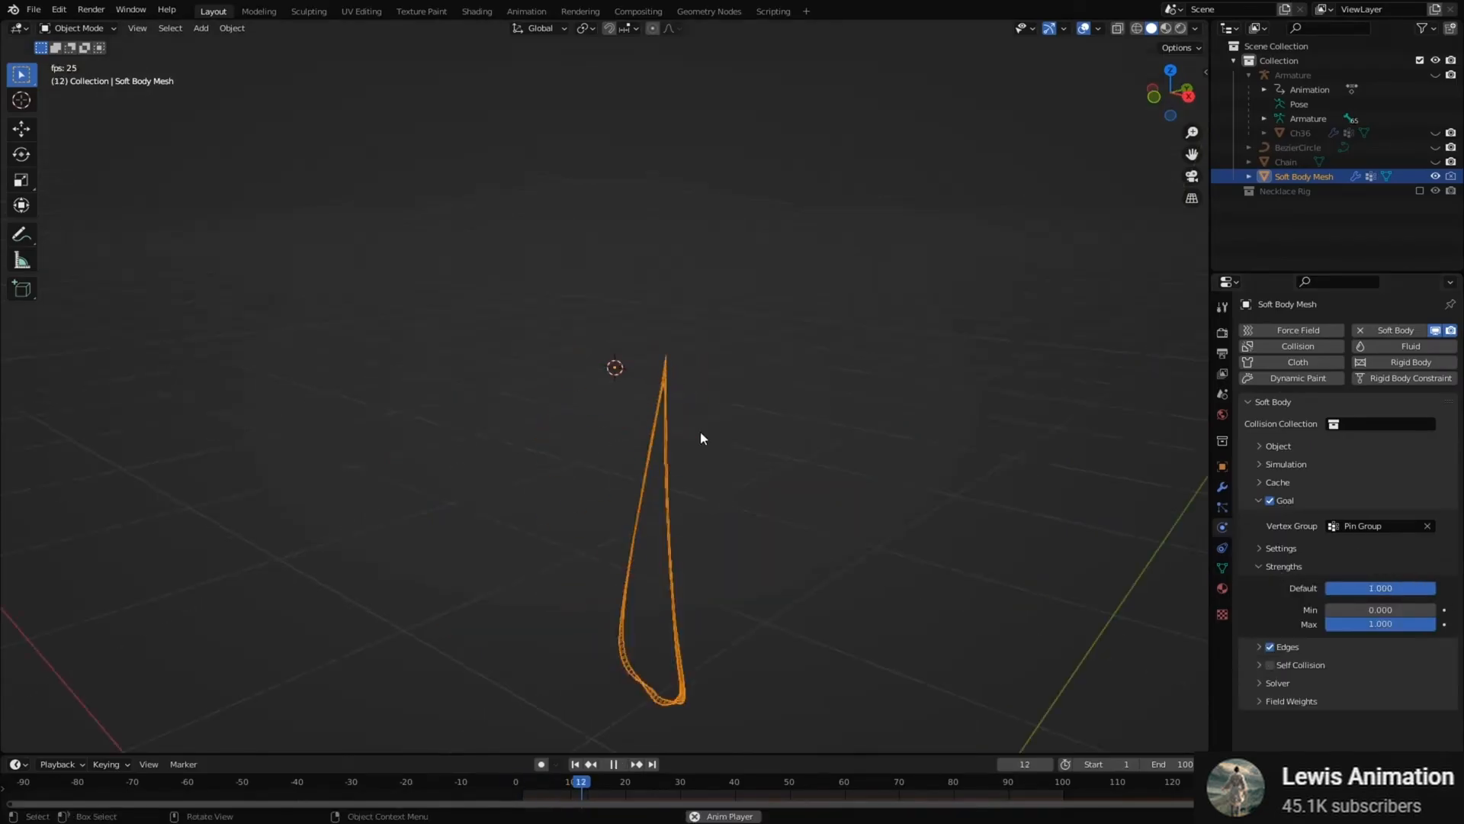